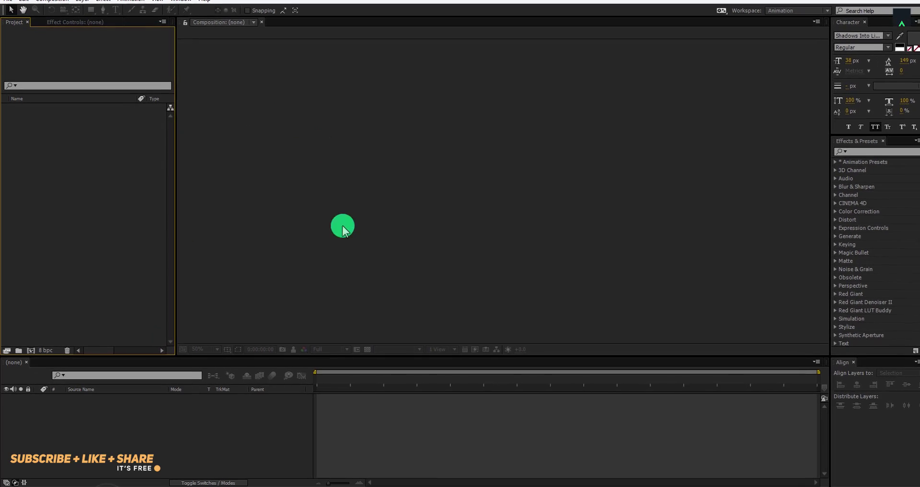
Create the Pencil_Logo_Animation composition at 1920×1080, 30 fps, 10 seconds long
{"action": "left_click", "coordinate": [30, 350]}
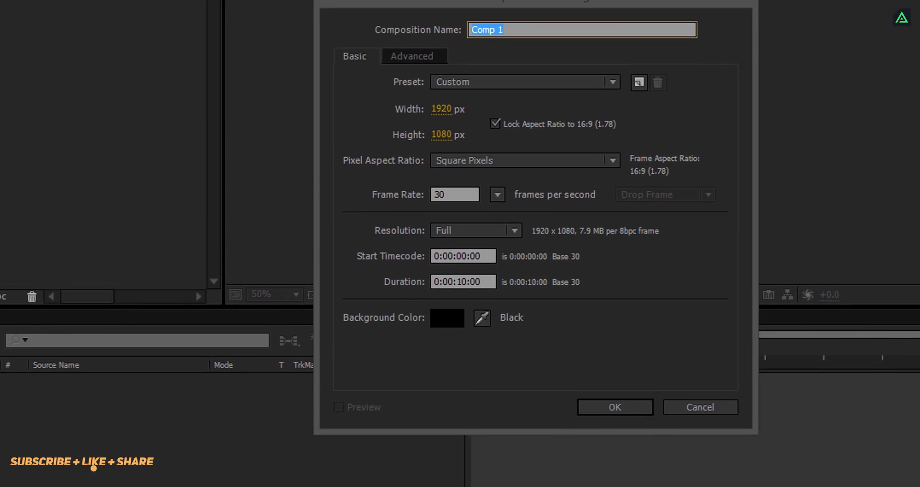
{"action": "type", "text": "Pencil_Logo_Animation"}
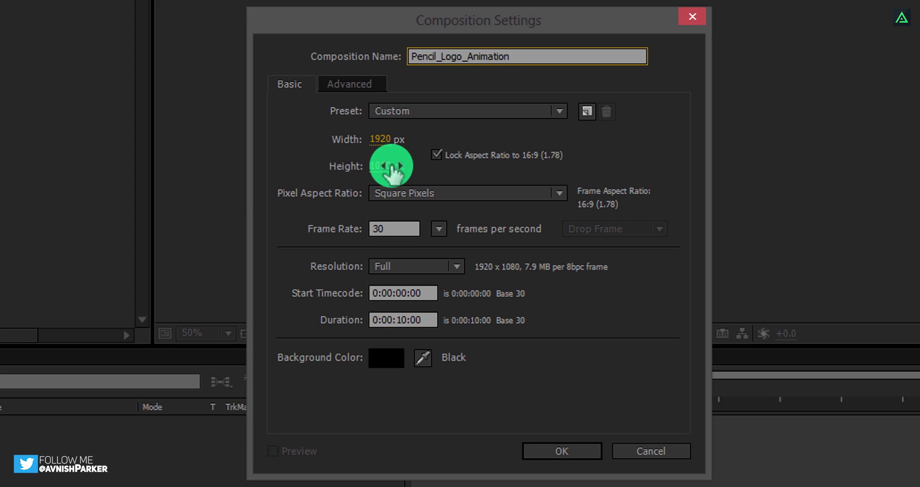
{"action": "left_click", "coordinate": [394, 227]}
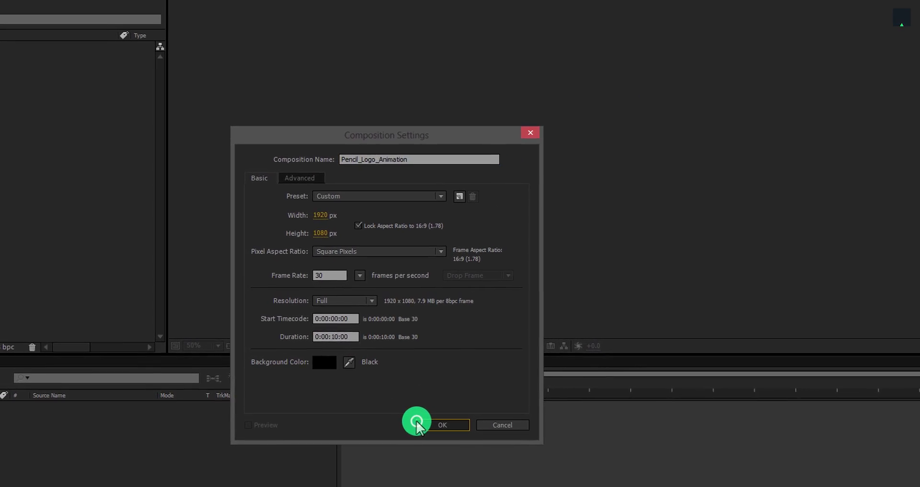
{"action": "left_click", "coordinate": [417, 422]}
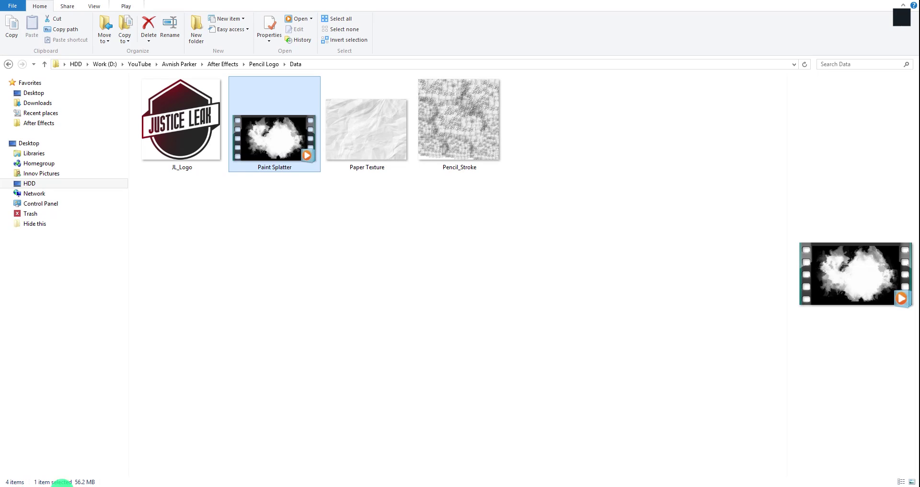
Import Paper Texture.jpg, place it in the composition as a layer, and scale it to 50%
{"action": "left_click", "coordinate": [392, 131]}
{"action": "left_click_drag", "start_coordinate": [392, 117], "coordinate": [109, 224]}
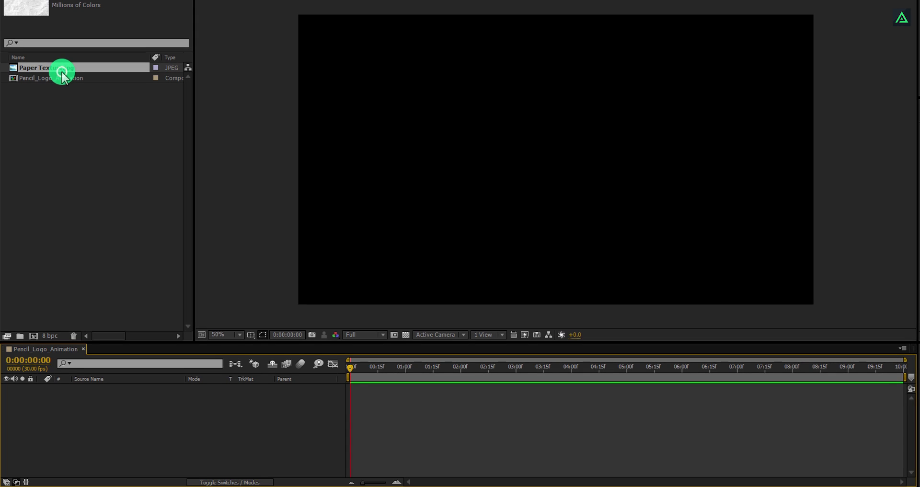
{"action": "left_click_drag", "start_coordinate": [61, 71], "coordinate": [105, 399]}
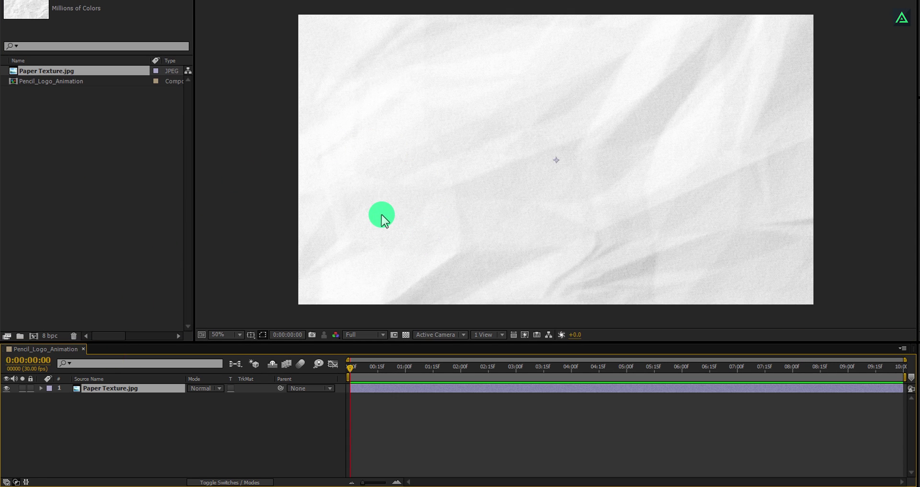
{"action": "key", "text": "s"}
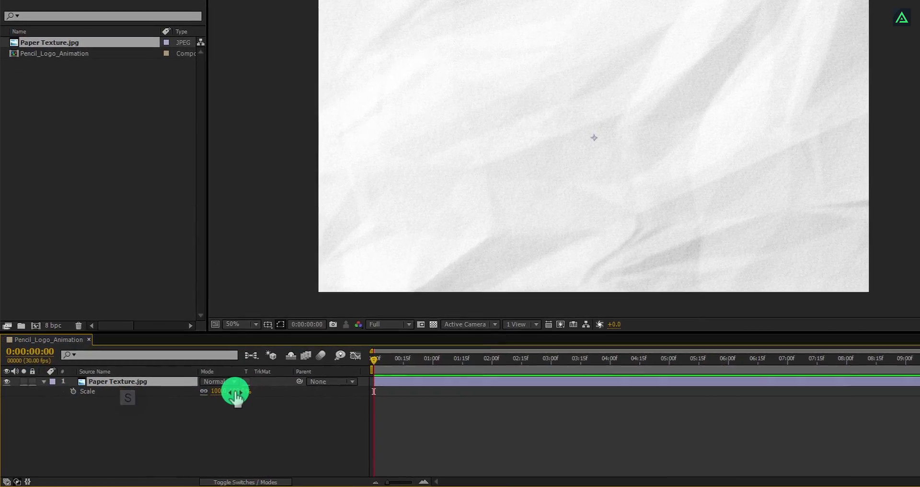
{"action": "left_click", "coordinate": [234, 393]}
{"action": "type", "text": "50"}
{"action": "key", "text": "Return"}
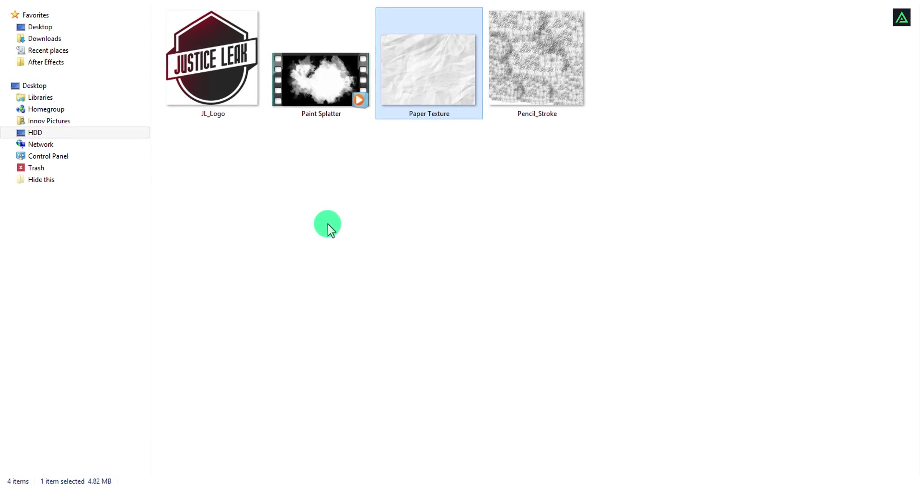
Import JL_Logo.png, layer it above the paper texture, and scale it to 50%
{"action": "left_click_drag", "start_coordinate": [212, 59], "coordinate": [133, 484]}
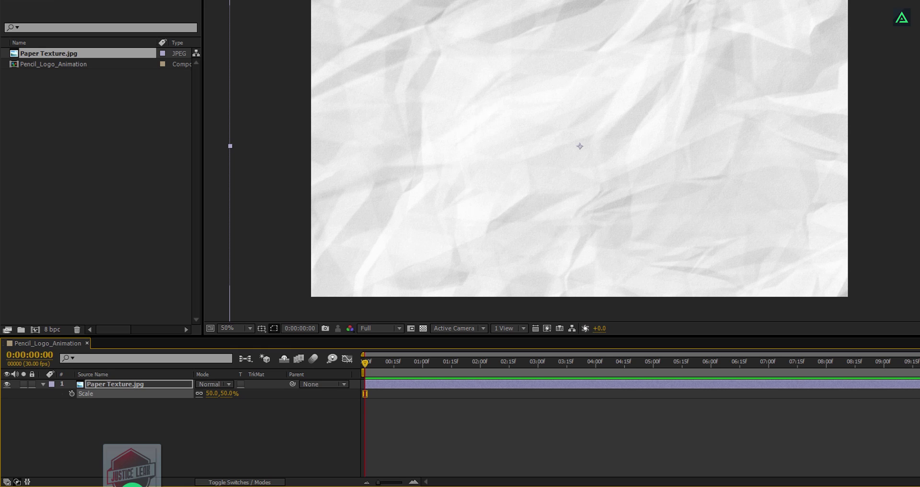
{"action": "left_click_drag", "start_coordinate": [128, 484], "coordinate": [117, 246]}
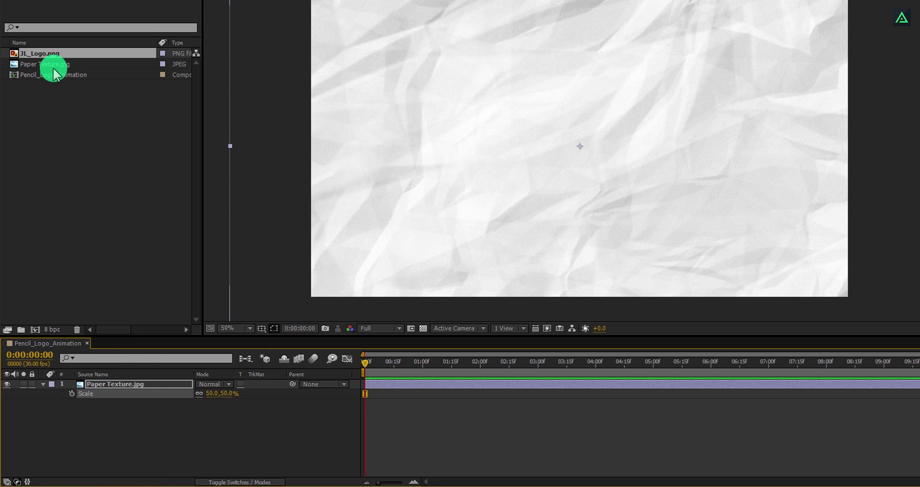
{"action": "left_click_drag", "start_coordinate": [52, 59], "coordinate": [71, 226]}
{"action": "left_click_drag", "start_coordinate": [105, 381], "coordinate": [107, 384]}
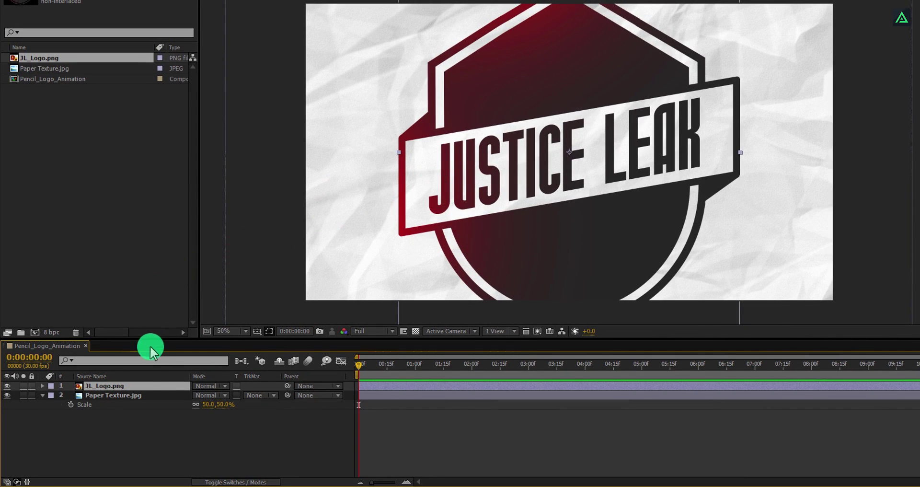
{"action": "key", "text": "s"}
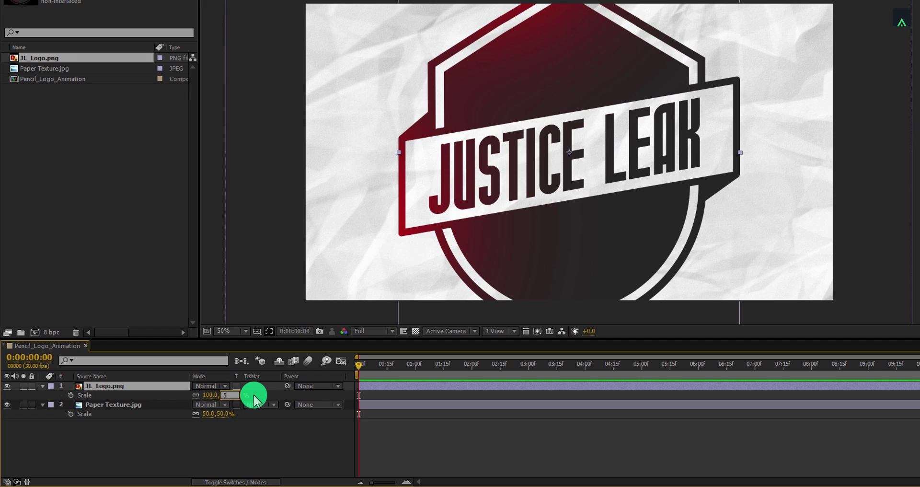
{"action": "key", "text": "Return"}
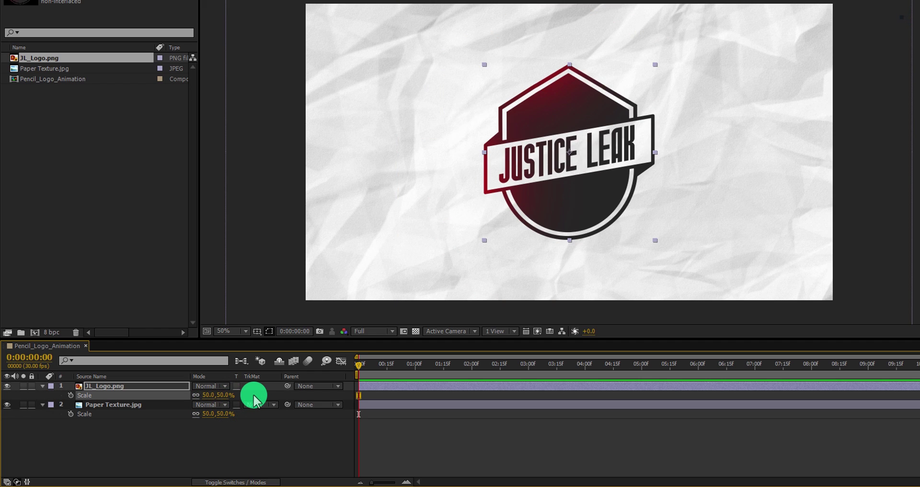
Pre-compose the logo layer into JL_Logo_Comp with Move all attributes selected
{"action": "right_click", "coordinate": [156, 389]}
{"action": "left_click", "coordinate": [181, 287]}
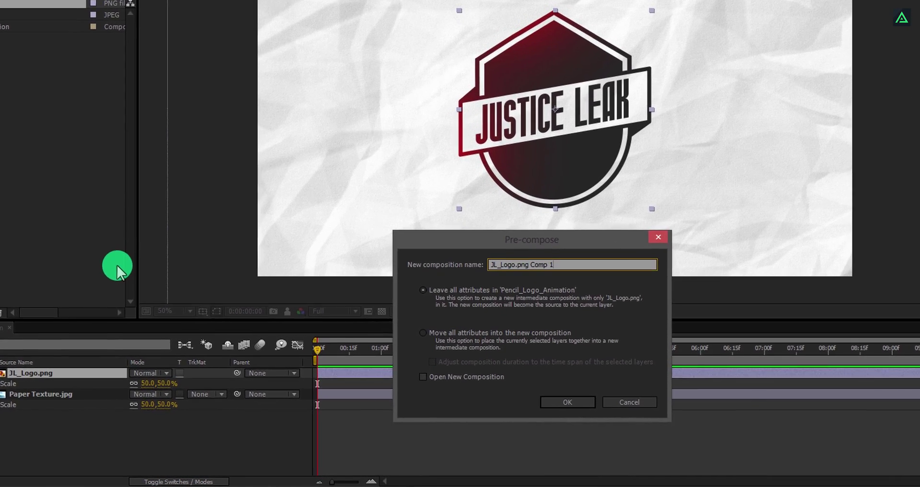
{"action": "type", "text": "JL_Logo_"}
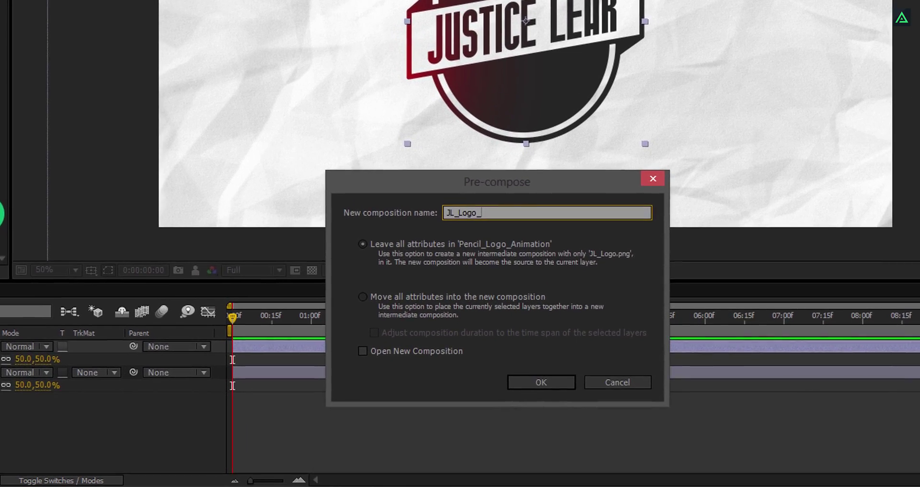
{"action": "type", "text": "Comp"}
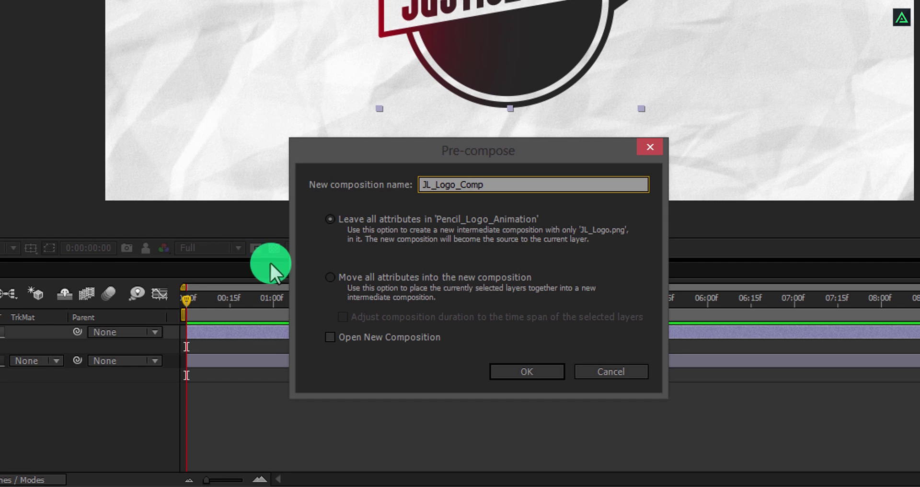
{"action": "left_click", "coordinate": [358, 278]}
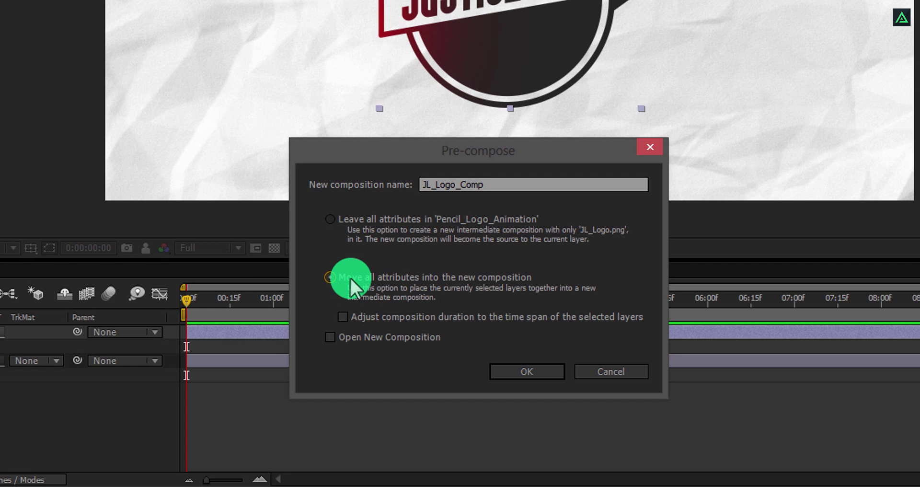
{"action": "left_click", "coordinate": [498, 372]}
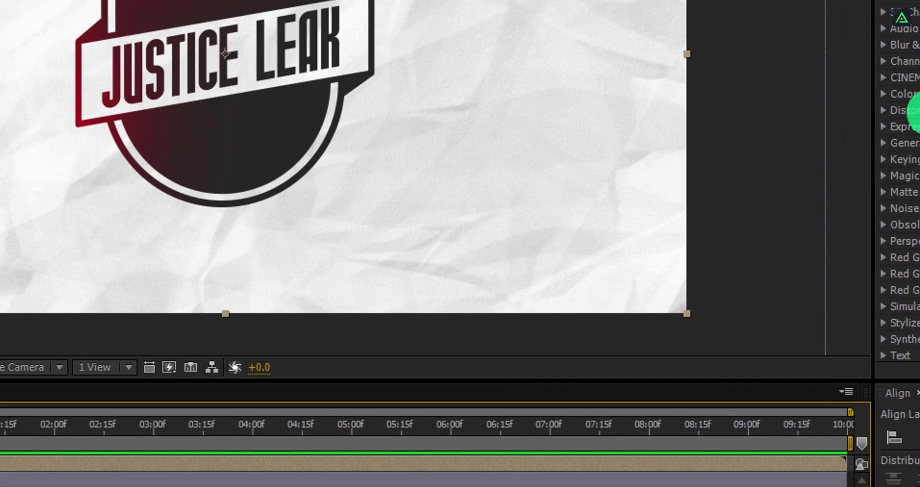
Apply Vegas to the logo with Transparent blend mode and #414141 stroke colour
{"action": "left_click", "coordinate": [919, 1]}
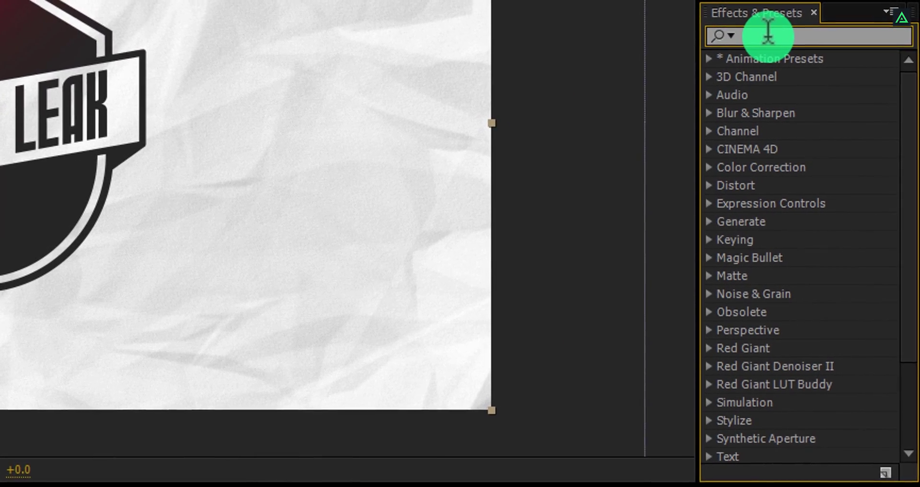
{"action": "type", "text": "vegas"}
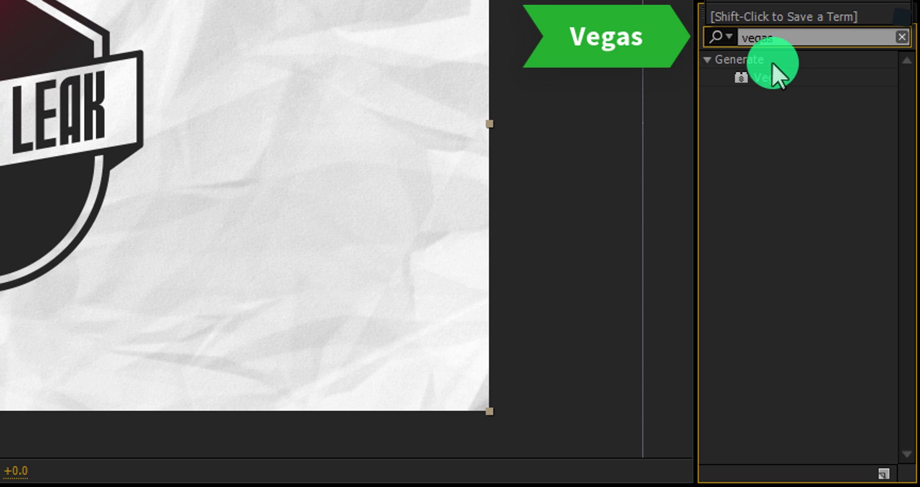
{"action": "left_click", "coordinate": [772, 76]}
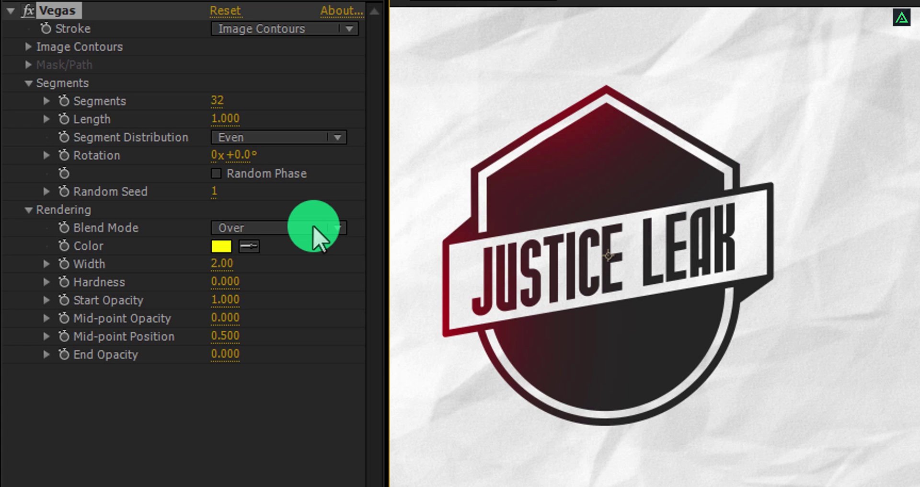
{"action": "left_click", "coordinate": [314, 227]}
{"action": "left_click", "coordinate": [310, 247]}
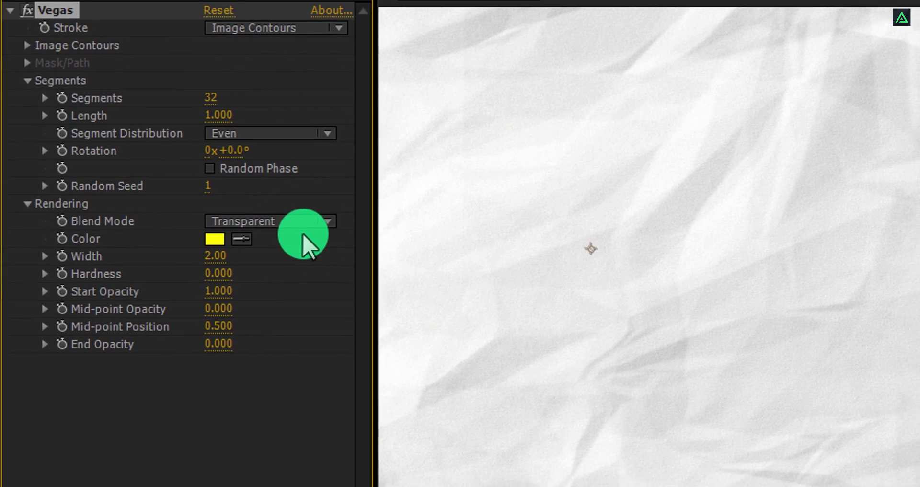
{"action": "left_click", "coordinate": [214, 238]}
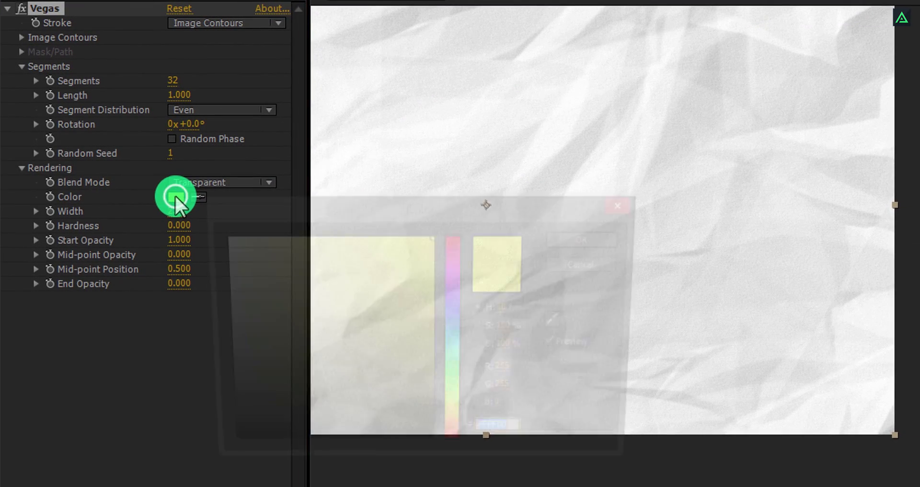
{"action": "left_click_drag", "start_coordinate": [228, 282], "coordinate": [196, 397]}
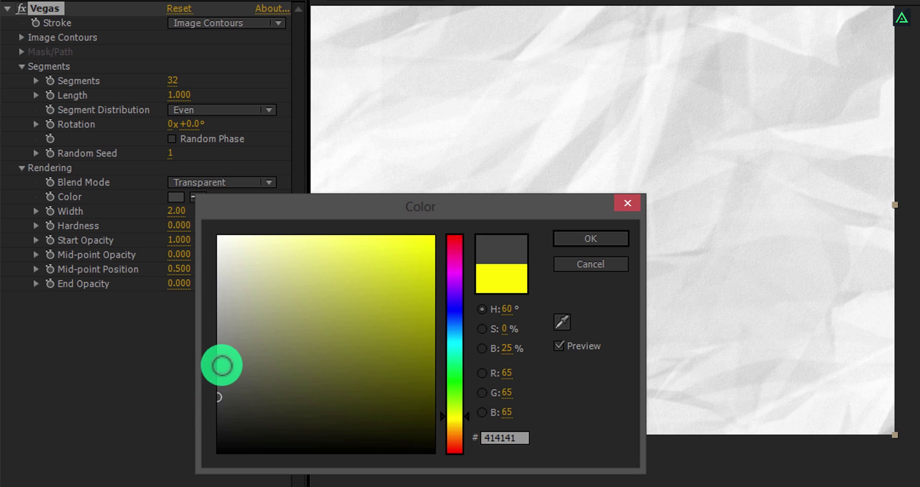
{"action": "left_click", "coordinate": [563, 240]}
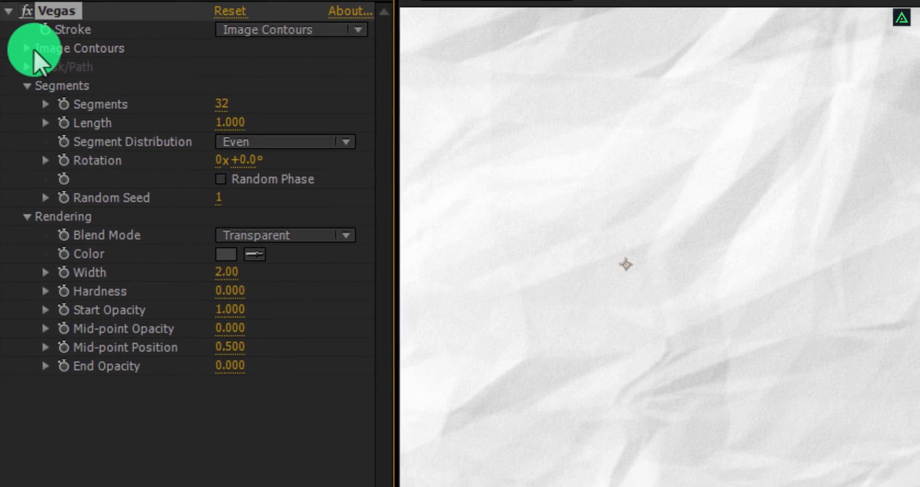
Trace the Vegas contours from the logo's Alpha channel using a single segment
{"action": "left_click", "coordinate": [28, 50]}
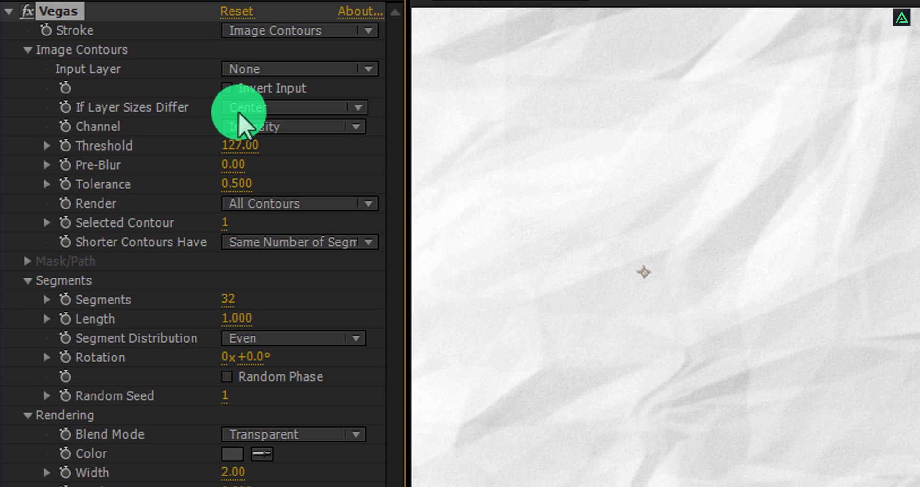
{"action": "left_click", "coordinate": [270, 129]}
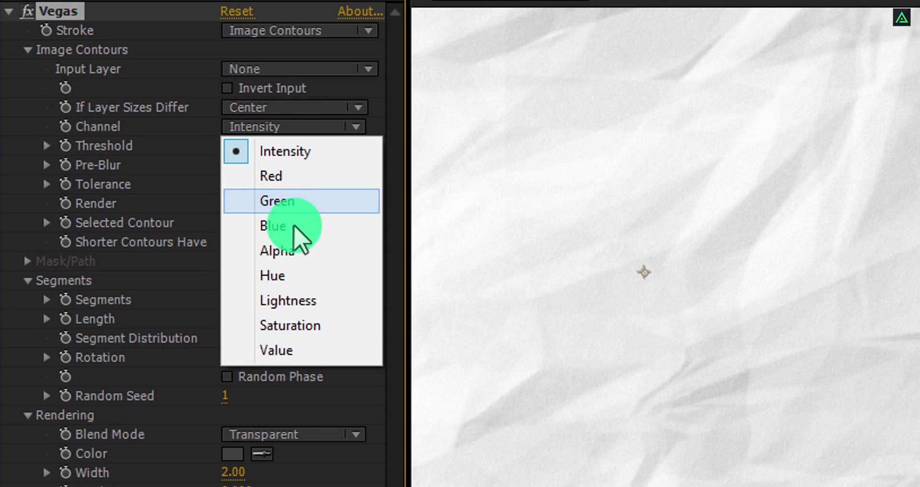
{"action": "left_click", "coordinate": [297, 249]}
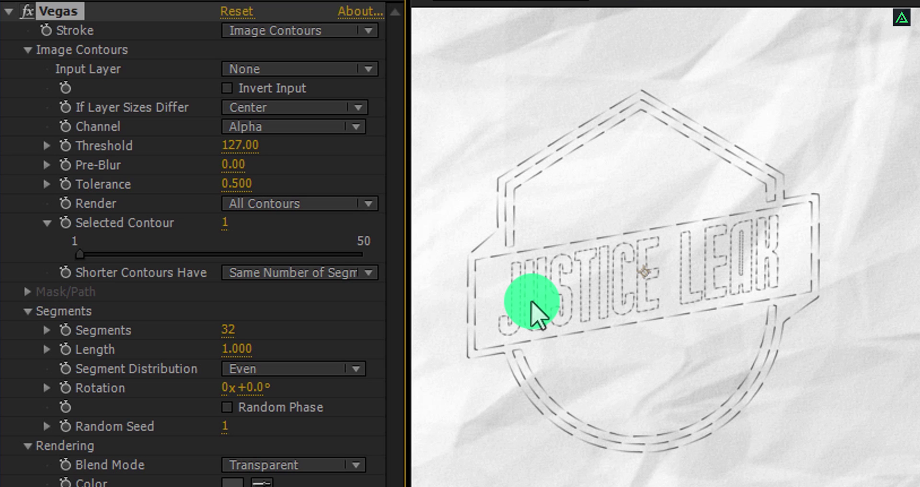
{"action": "left_click", "coordinate": [226, 330]}
{"action": "key", "text": "Return"}
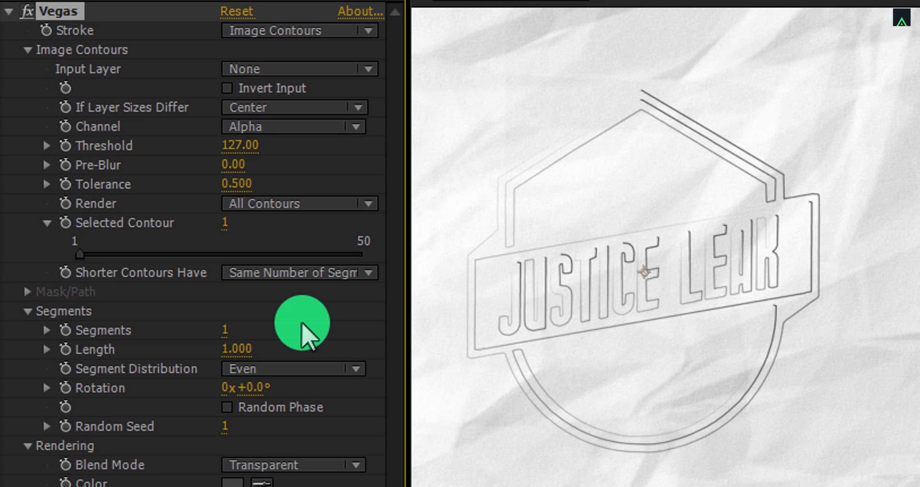
Set stroke Length 0, Mid-point Opacity 1, Mid-point Position 0.999 and End Opacity 1
{"action": "left_click", "coordinate": [246, 350]}
{"action": "type", "text": "0"}
{"action": "key", "text": "Return"}
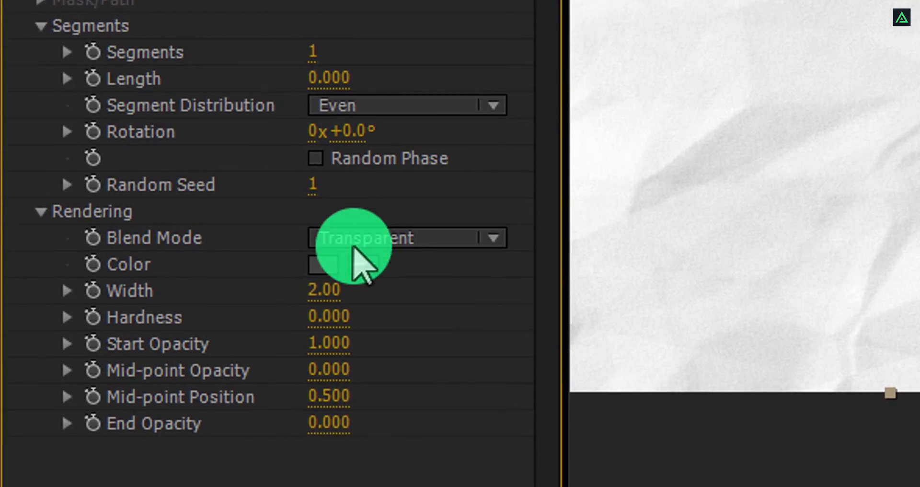
{"action": "left_click", "coordinate": [336, 369]}
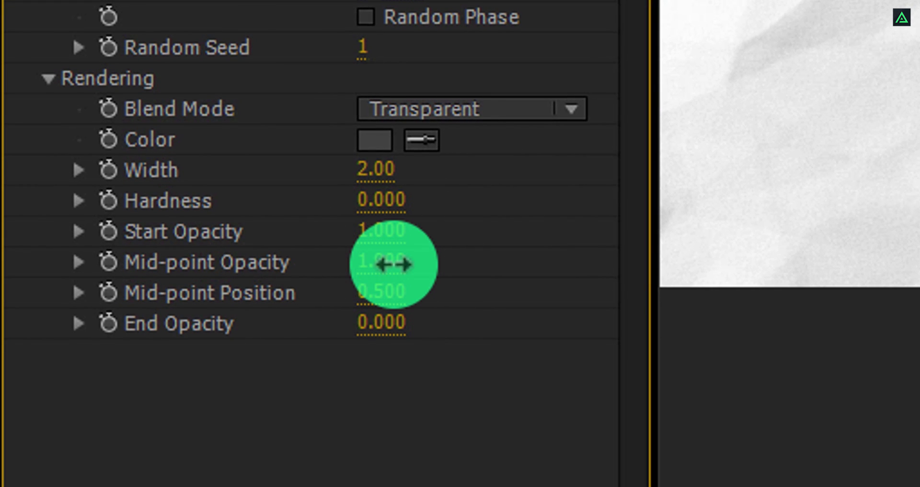
{"action": "left_click", "coordinate": [394, 293]}
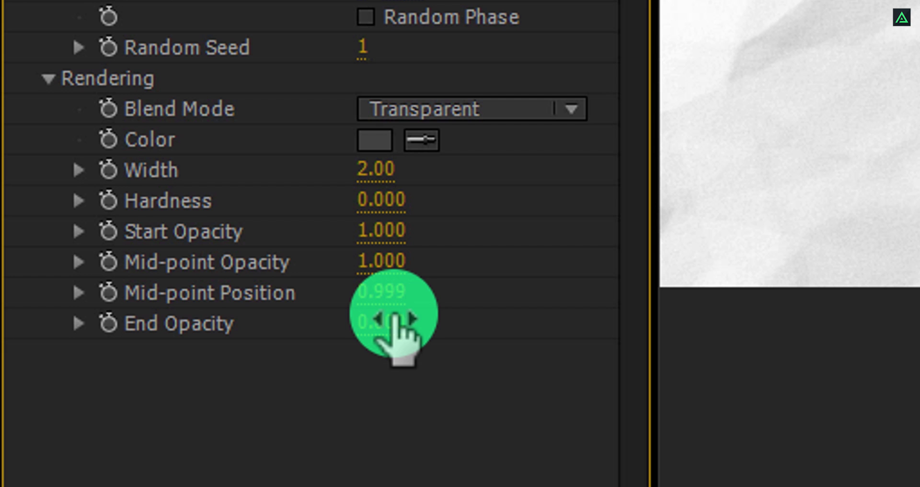
{"action": "left_click", "coordinate": [394, 318]}
{"action": "type", "text": "1"}
{"action": "key", "text": "Return"}
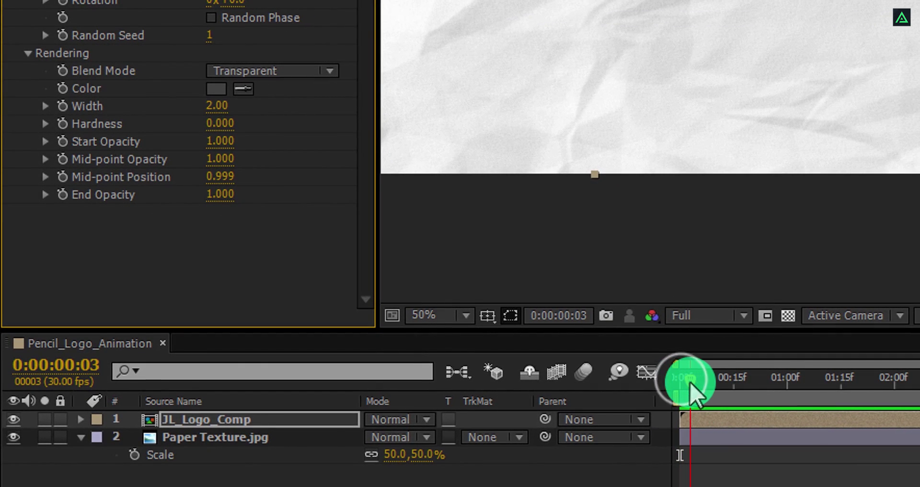
Keyframe the stroke Length from 0 at 0:00 to 1 at 4:00
{"action": "left_click_drag", "start_coordinate": [690, 391], "coordinate": [678, 384]}
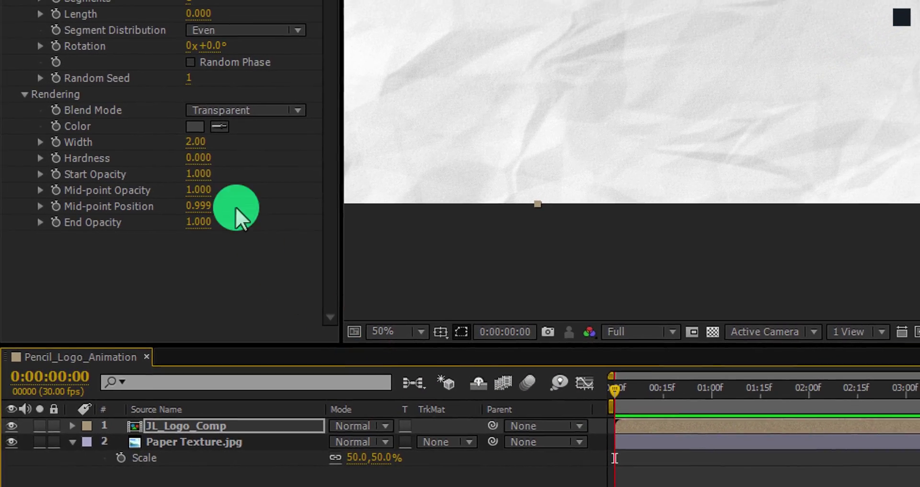
{"action": "left_click", "coordinate": [53, 44]}
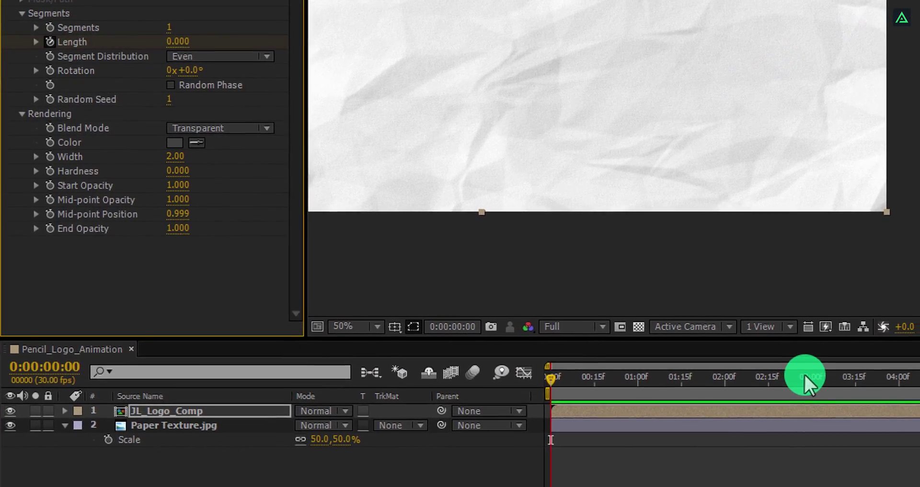
{"action": "left_click", "coordinate": [898, 377]}
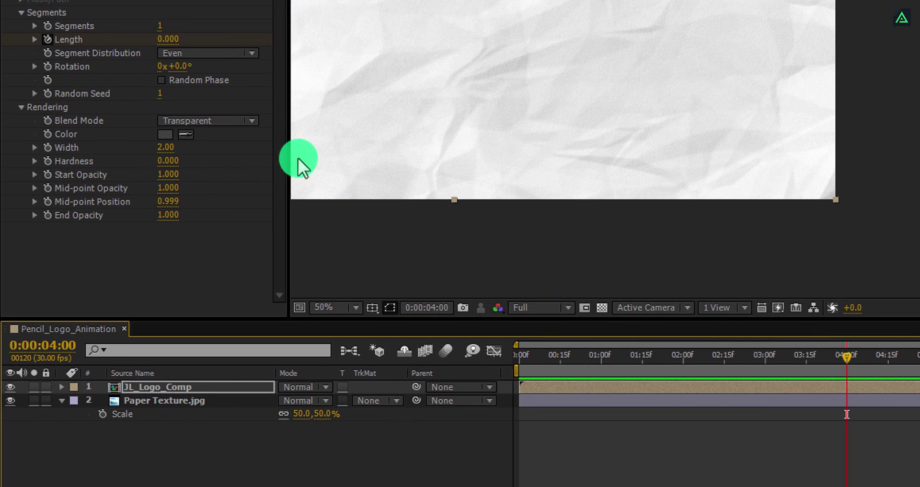
{"action": "left_click", "coordinate": [167, 39]}
{"action": "type", "text": "1"}
{"action": "key", "text": "Return"}
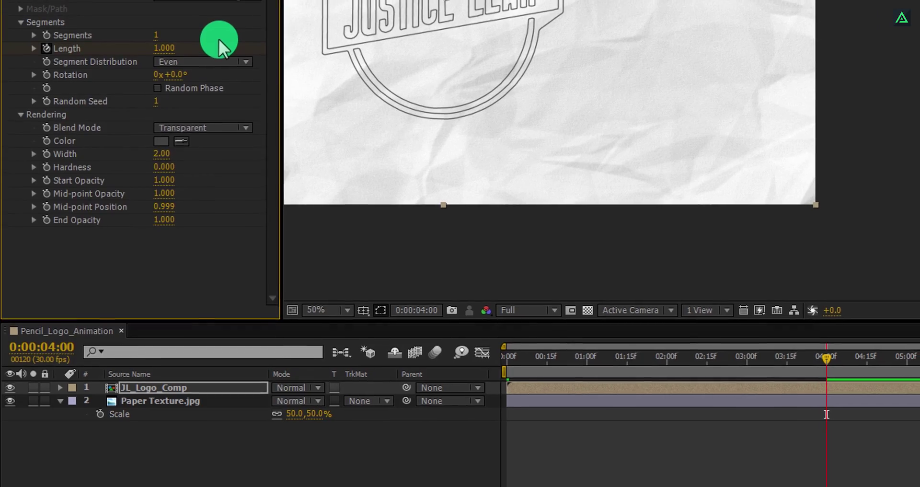
Scrub the timeline to preview the JUSTICE LEAK logo drawing itself on
{"action": "left_click_drag", "start_coordinate": [393, 213], "coordinate": [531, 114]}
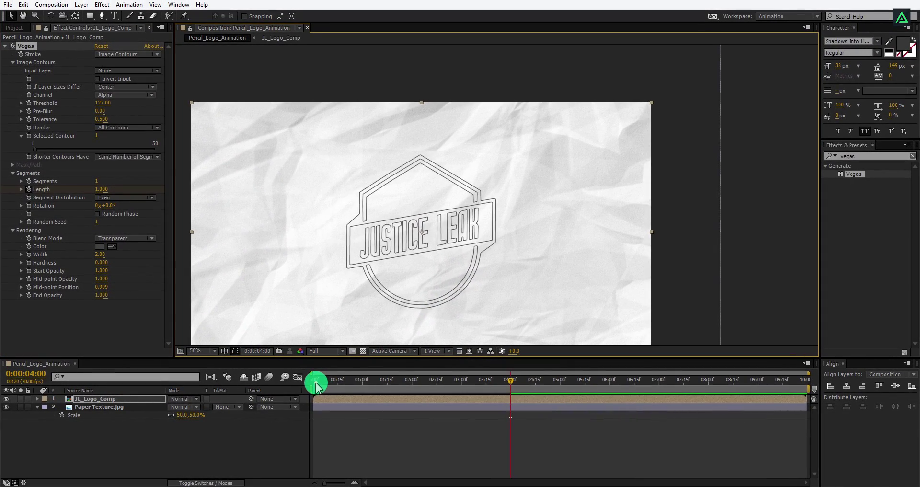
{"action": "left_click_drag", "start_coordinate": [316, 383], "coordinate": [371, 384]}
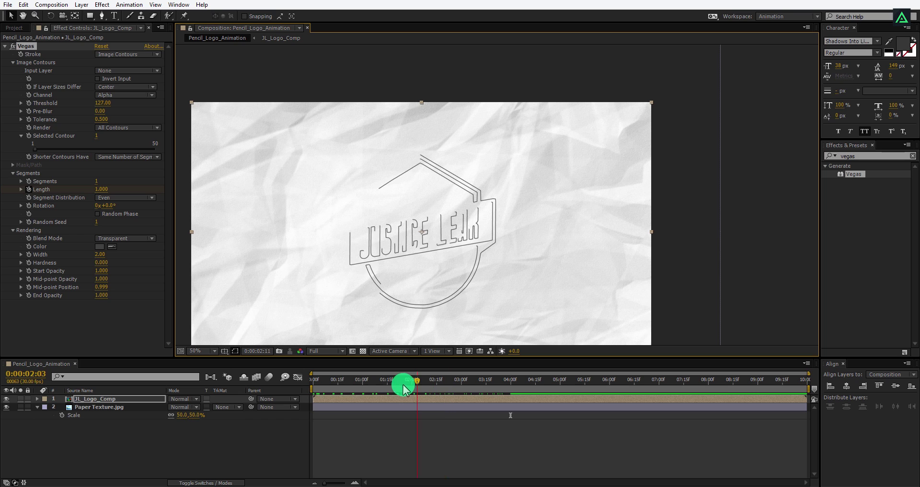
{"action": "mouse_move", "coordinate": [321, 387]}
{"action": "left_mouse_down"}
{"action": "mouse_move", "coordinate": [302, 385]}
{"action": "mouse_move", "coordinate": [509, 381]}
{"action": "left_mouse_up"}
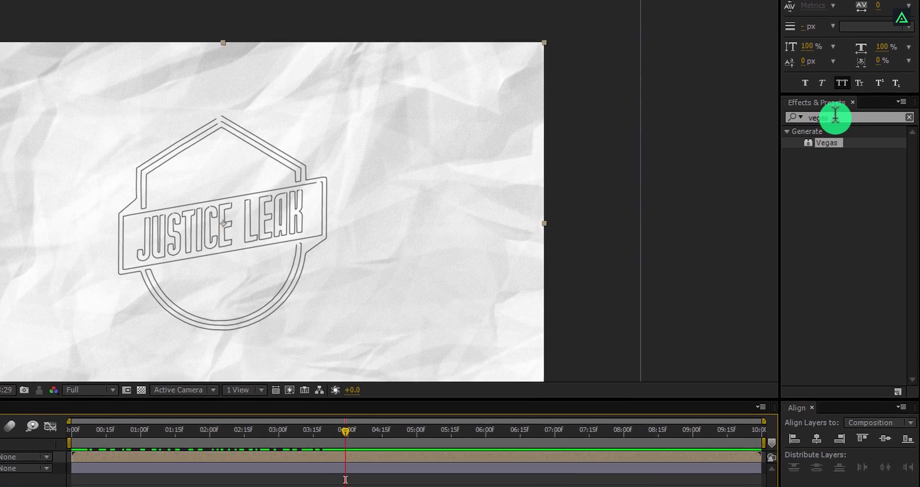
Apply Turbulent Displace to the logo with Bulge displacement, Amount 30 and Size 2
{"action": "double_click", "coordinate": [835, 117]}
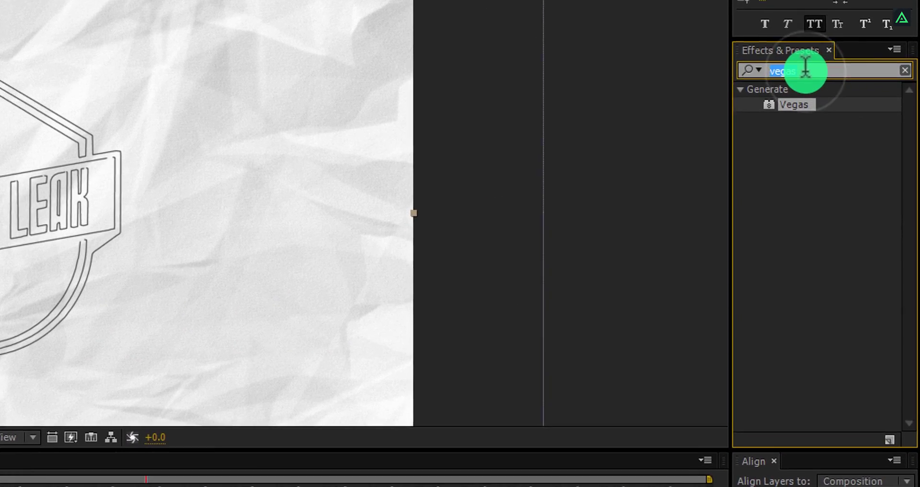
{"action": "type", "text": "turbu"}
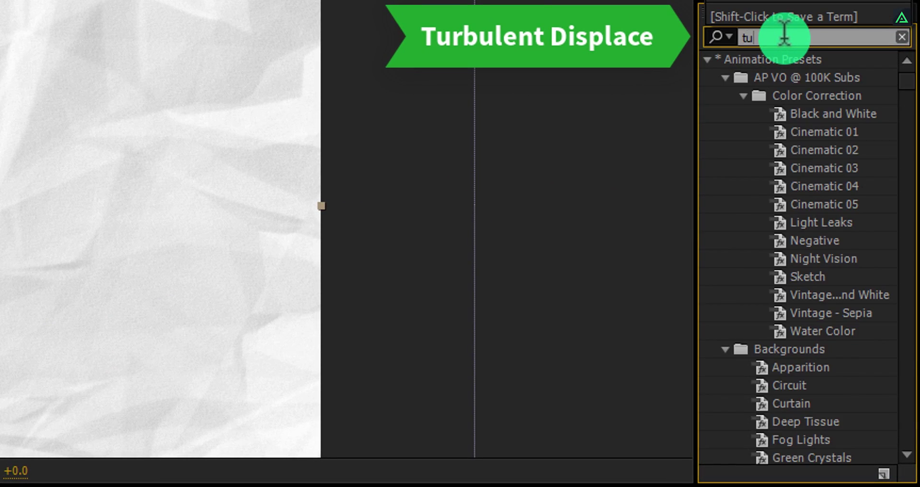
{"action": "left_click_drag", "start_coordinate": [784, 77], "coordinate": [211, 244]}
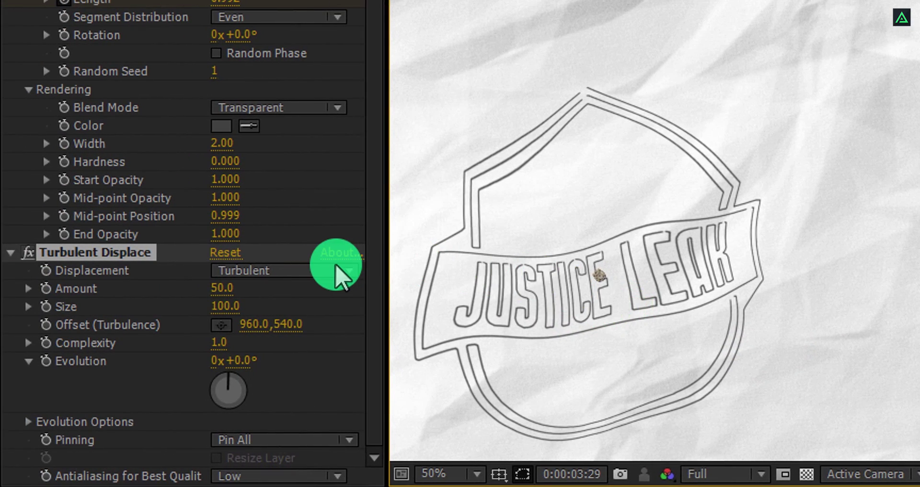
{"action": "left_click", "coordinate": [336, 268]}
{"action": "left_click", "coordinate": [299, 318]}
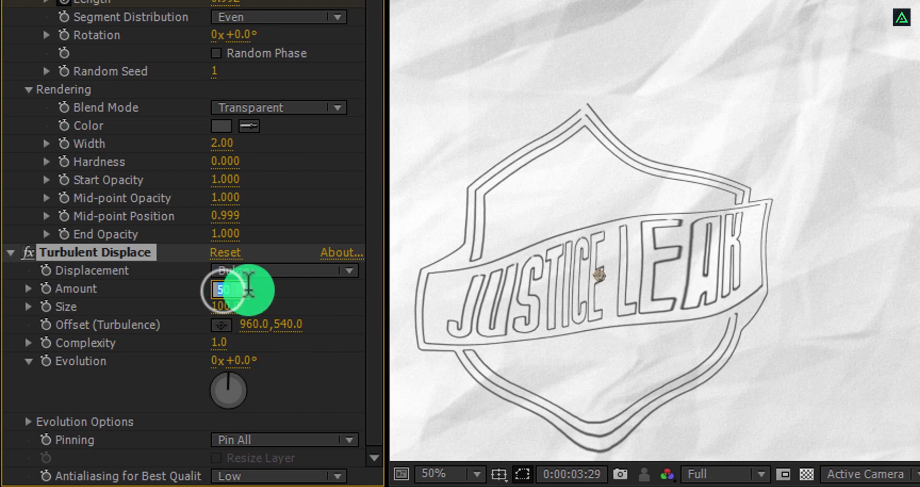
{"action": "left_click", "coordinate": [280, 294]}
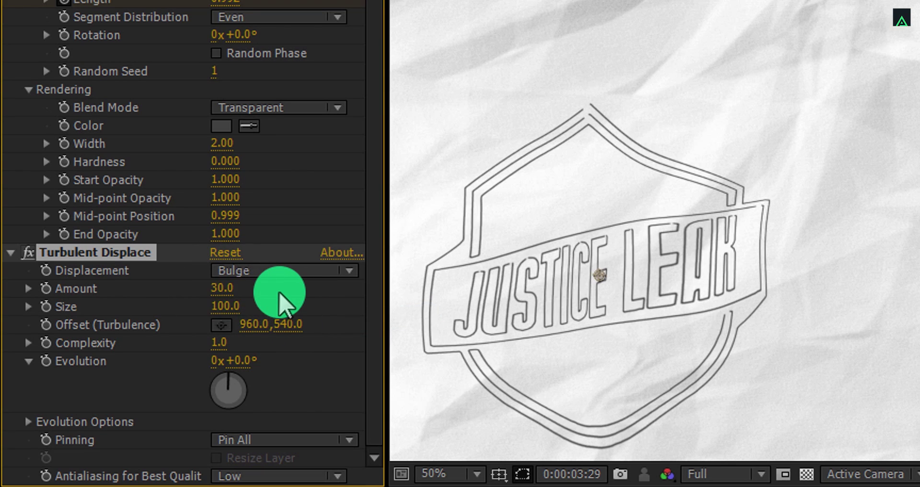
{"action": "left_click", "coordinate": [225, 306]}
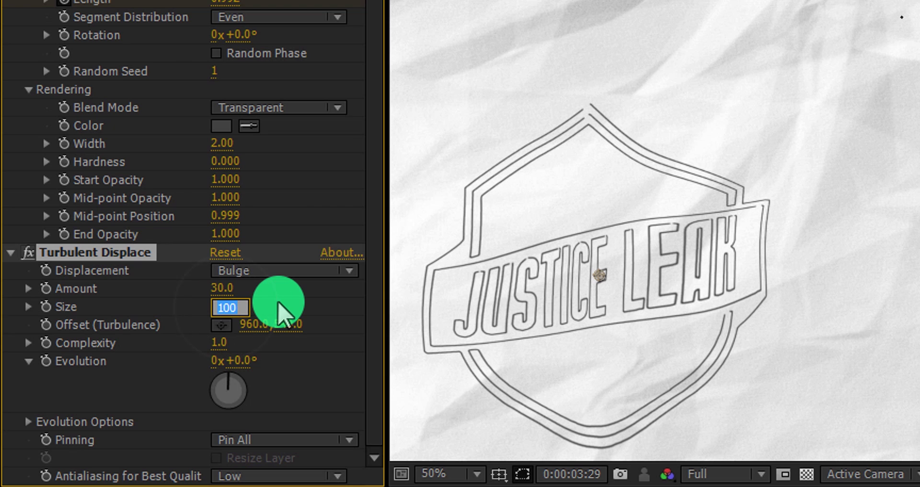
{"action": "type", "text": "2"}
{"action": "left_click", "coordinate": [279, 306]}
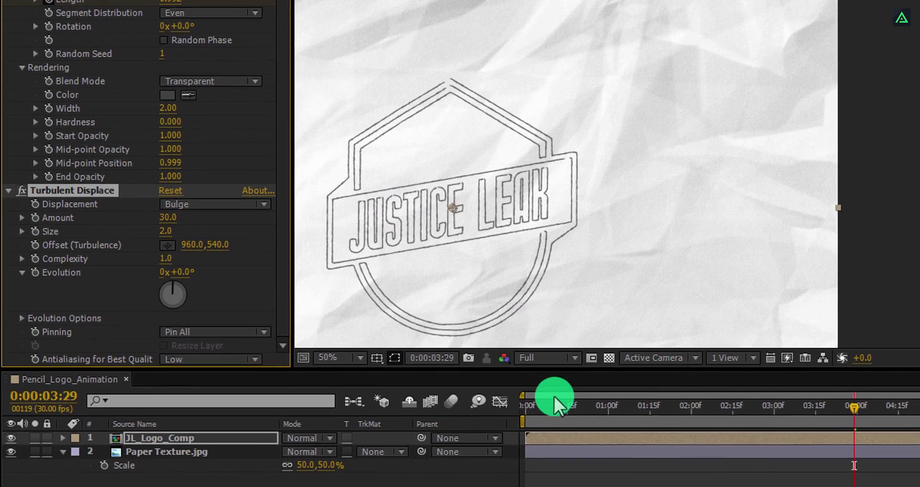
Scrub back and forth to preview the sketchy logo drawing animation
{"action": "left_click_drag", "start_coordinate": [534, 390], "coordinate": [725, 393]}
{"action": "left_click_drag", "start_coordinate": [795, 390], "coordinate": [637, 404]}
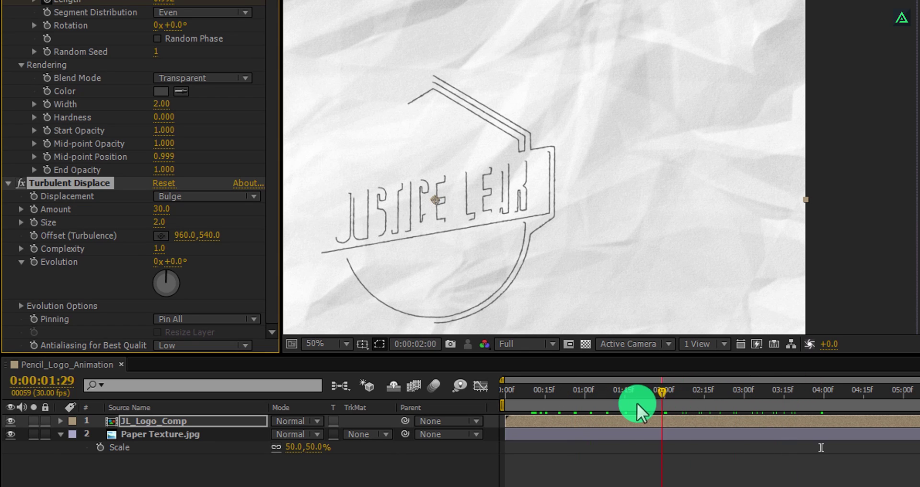
{"action": "left_click_drag", "start_coordinate": [751, 406], "coordinate": [830, 407]}
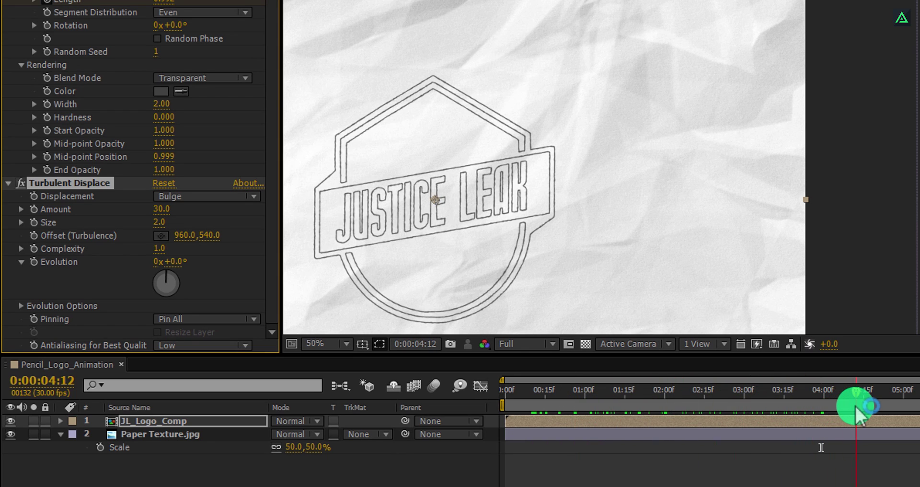
{"action": "left_click", "coordinate": [464, 267]}
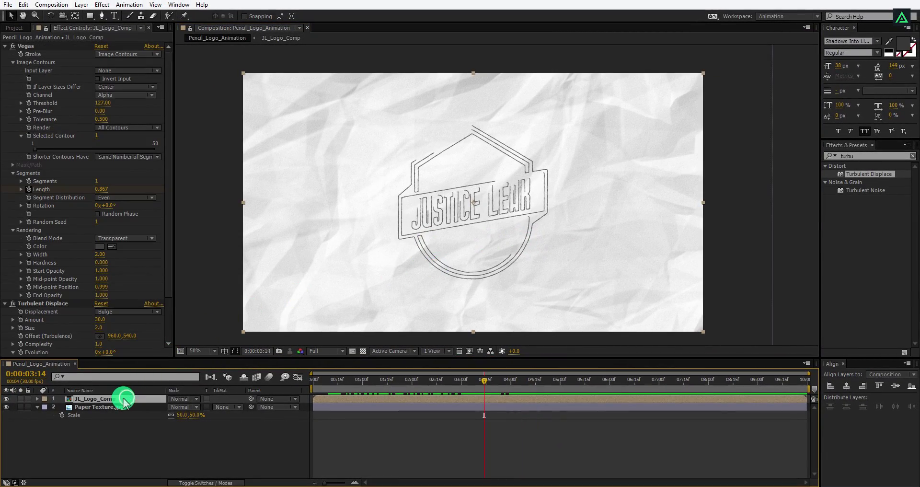
Apply Easy Ease to the stroke Length keyframes
{"action": "key", "text": "u"}
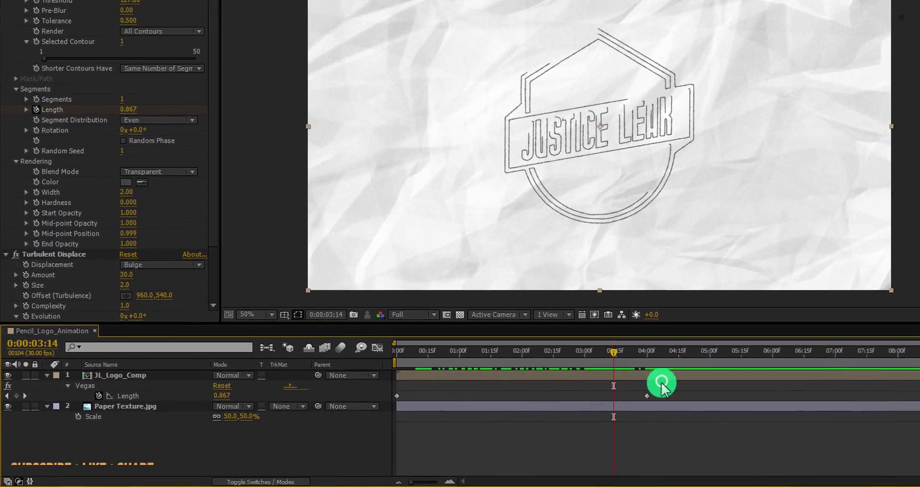
{"action": "left_click_drag", "start_coordinate": [587, 393], "coordinate": [356, 429]}
{"action": "right_click", "coordinate": [427, 387]}
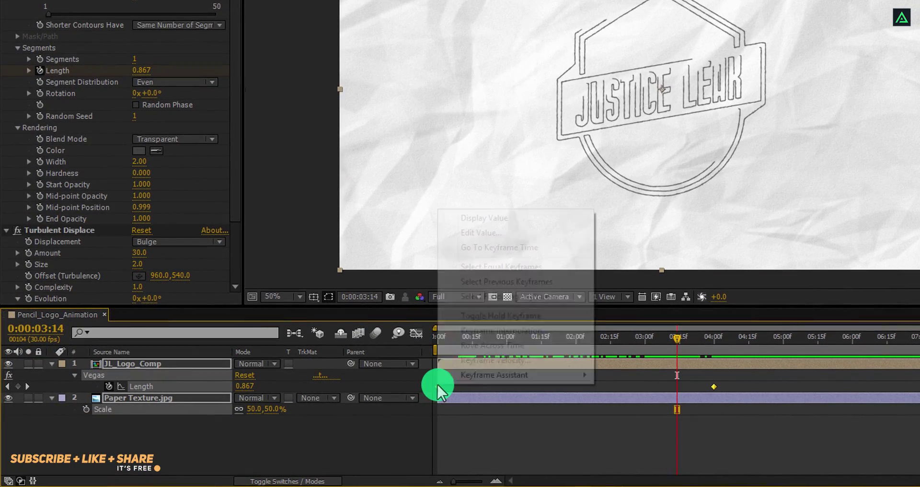
{"action": "mouse_move", "coordinate": [461, 378]}
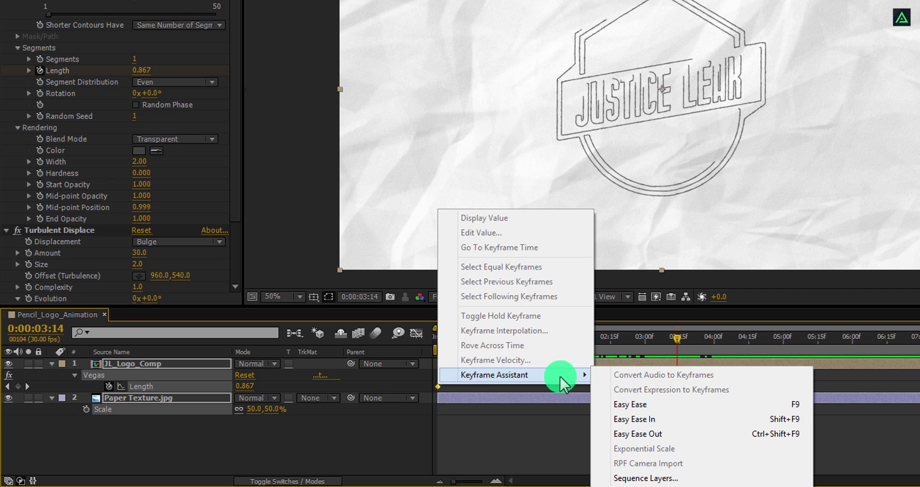
{"action": "left_click", "coordinate": [668, 404]}
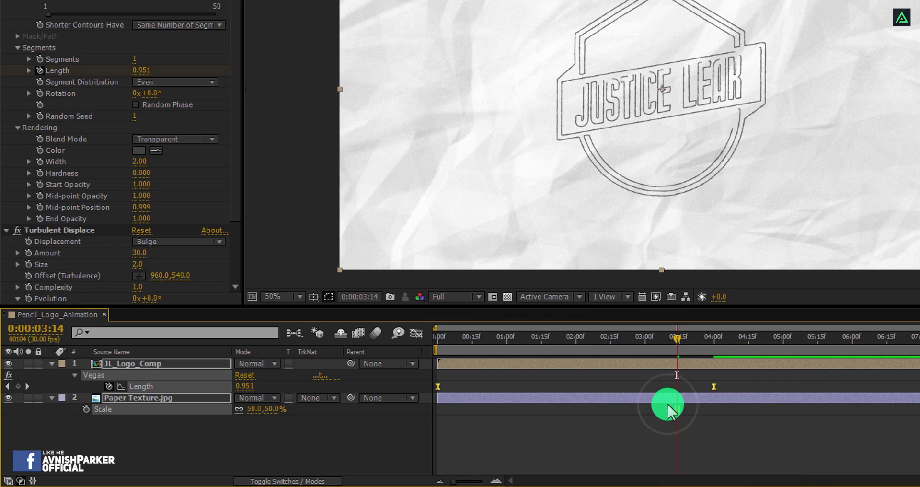
In the Graph Editor, raise the final keyframe's easing influence to about 85%, then preview
{"action": "left_click", "coordinate": [418, 334]}
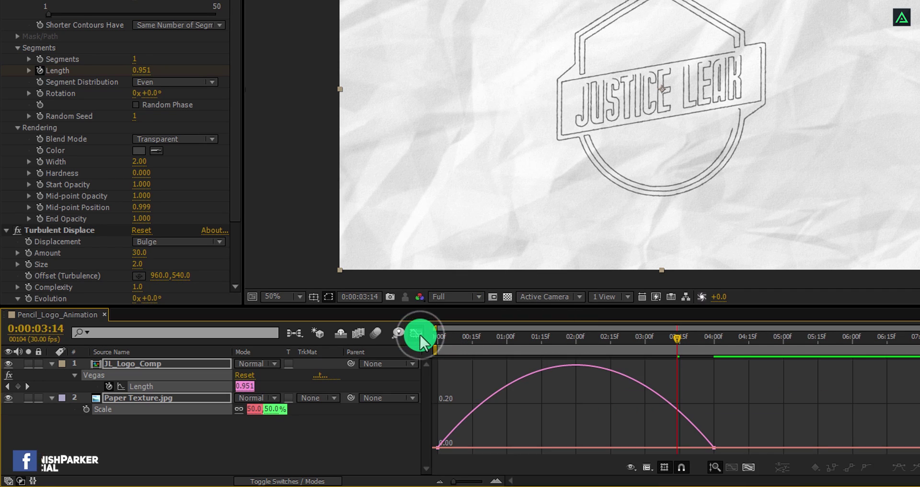
{"action": "right_click", "coordinate": [564, 390]}
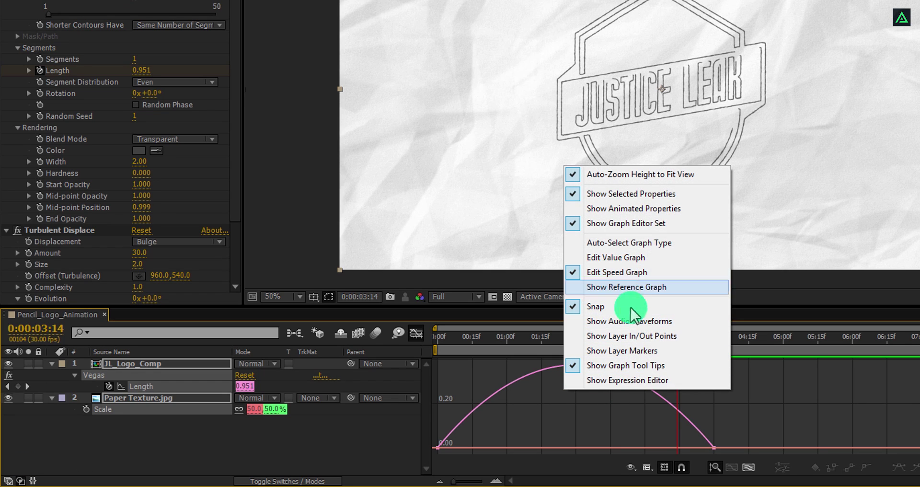
{"action": "left_click", "coordinate": [715, 427]}
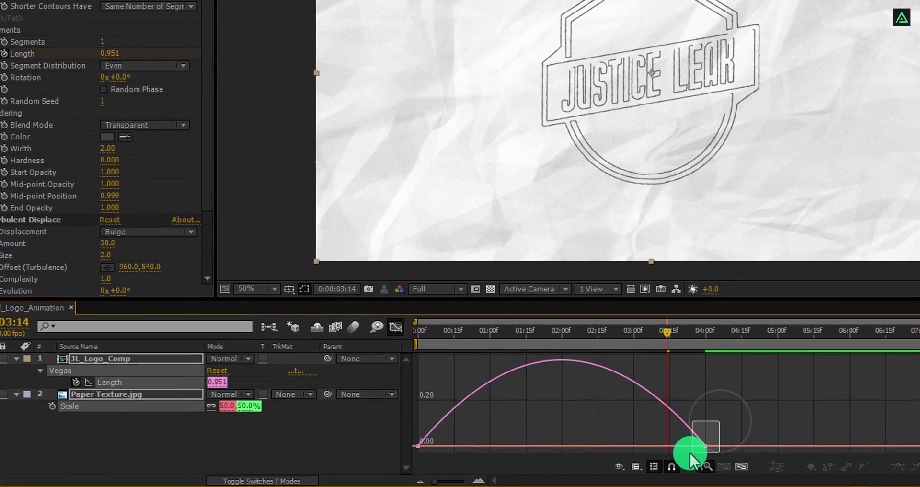
{"action": "left_click_drag", "start_coordinate": [690, 452], "coordinate": [620, 449]}
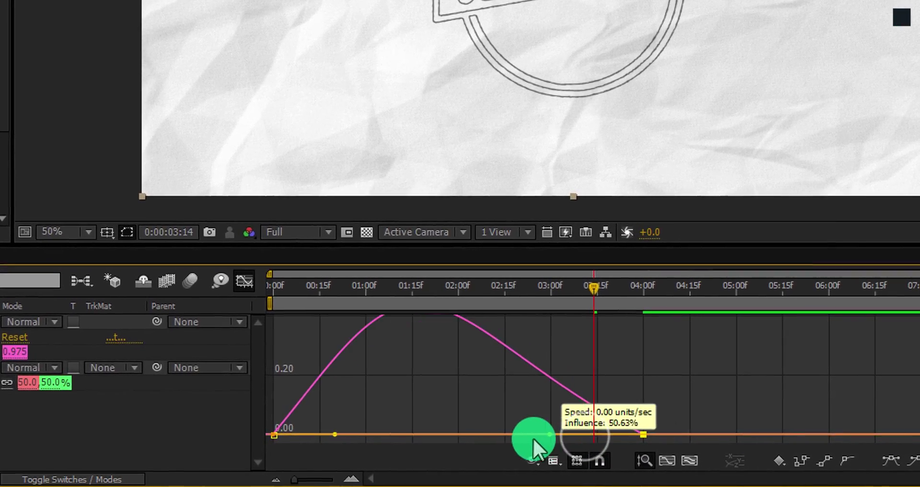
{"action": "left_click_drag", "start_coordinate": [533, 438], "coordinate": [480, 443]}
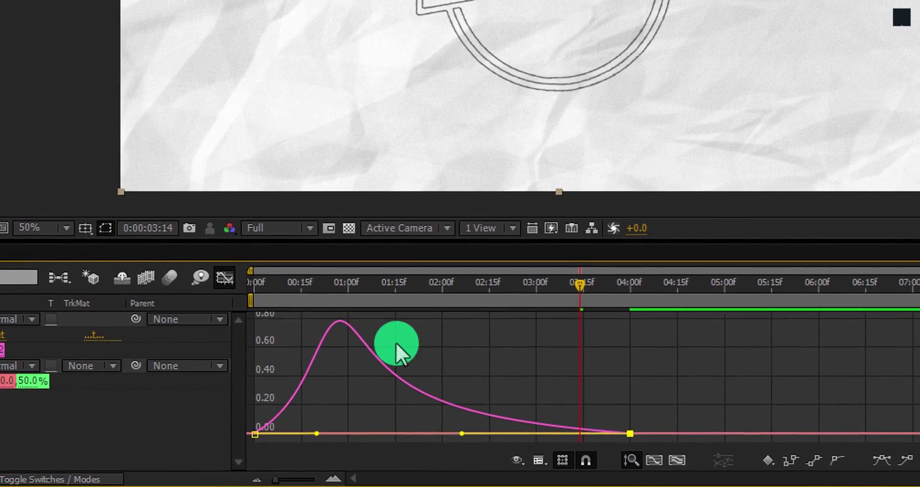
{"action": "left_click", "coordinate": [222, 275]}
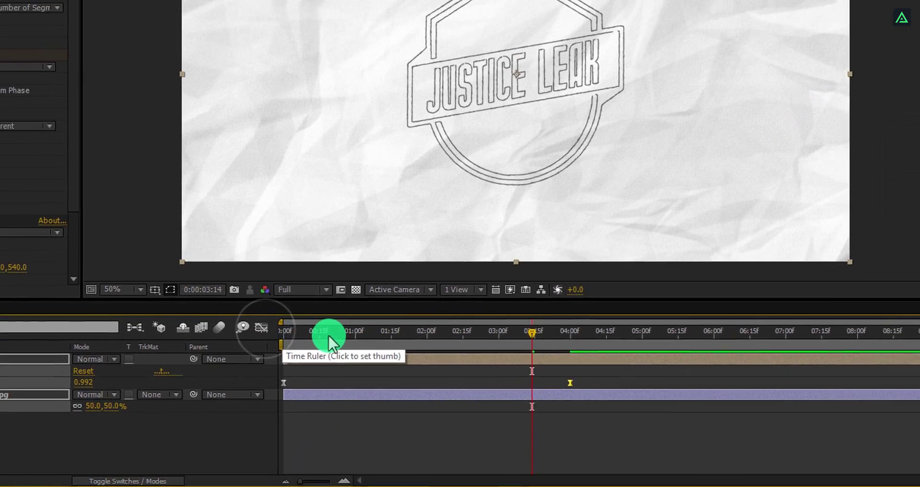
{"action": "left_click_drag", "start_coordinate": [329, 337], "coordinate": [508, 339]}
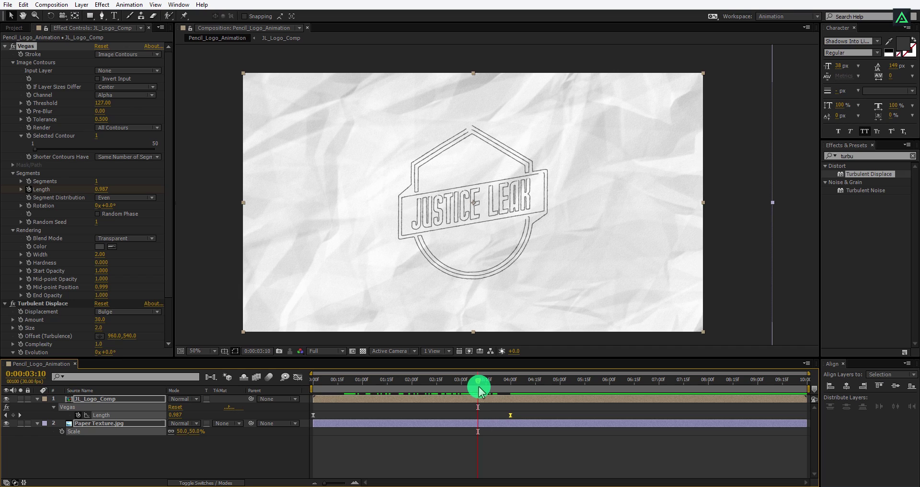
Import Pencil_Stroke.png from the Data folder and place it as the composition's top layer
{"action": "left_click", "coordinate": [86, 473]}
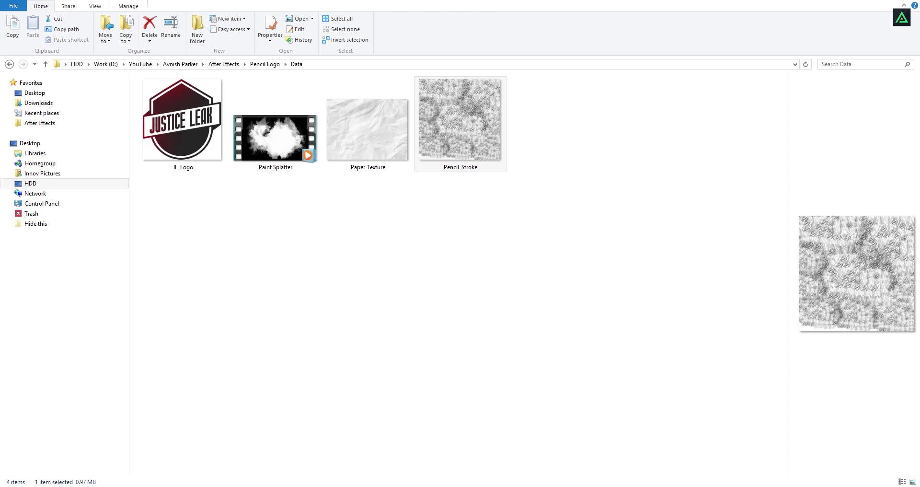
{"action": "left_click_drag", "start_coordinate": [437, 144], "coordinate": [197, 372]}
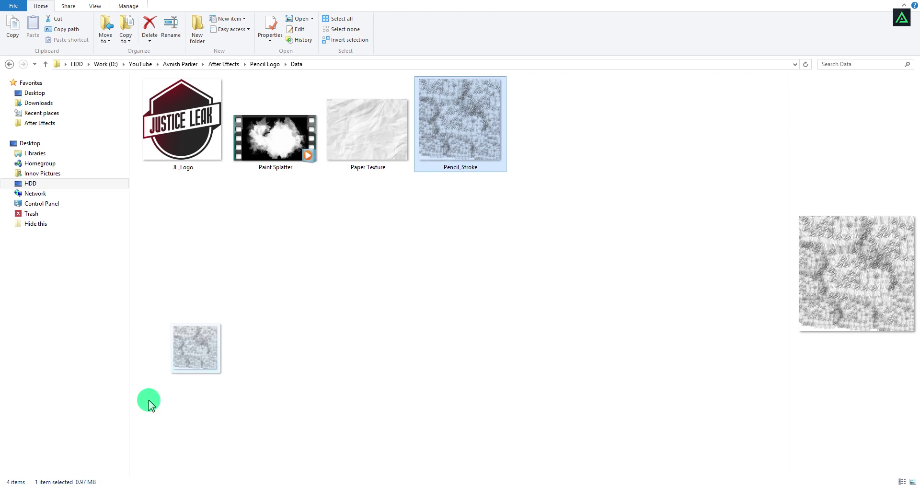
{"action": "mouse_move", "coordinate": [92, 483]}
{"action": "left_mouse_down"}
{"action": "mouse_move", "coordinate": [117, 473]}
{"action": "mouse_move", "coordinate": [80, 272]}
{"action": "left_mouse_up"}
{"action": "mouse_move", "coordinate": [62, 149]}
{"action": "left_mouse_down"}
{"action": "mouse_move", "coordinate": [110, 392]}
{"action": "mouse_move", "coordinate": [118, 390]}
{"action": "left_mouse_up"}
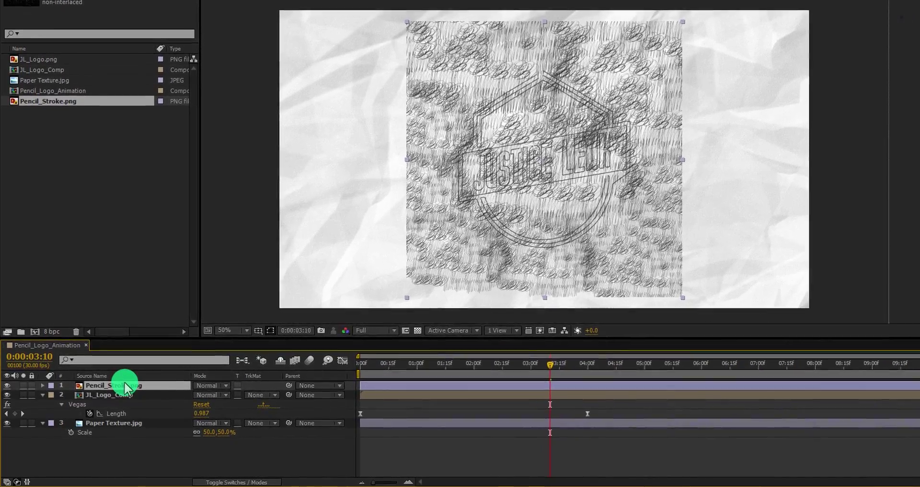
Duplicate JL_Logo_Comp to the top of the stack and strip Vegas and Turbulent Displace from the copy
{"action": "left_click", "coordinate": [124, 393]}
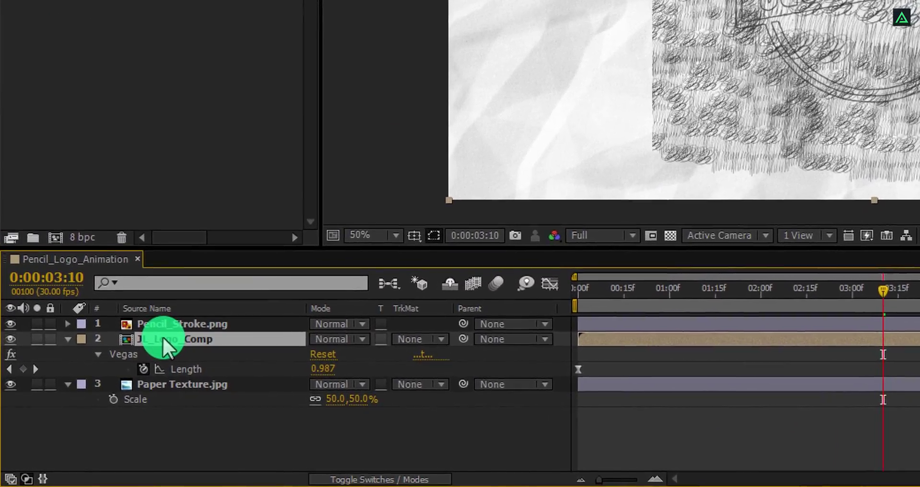
{"action": "key", "text": "ctrl+d"}
{"action": "left_click_drag", "start_coordinate": [166, 333], "coordinate": [168, 318]}
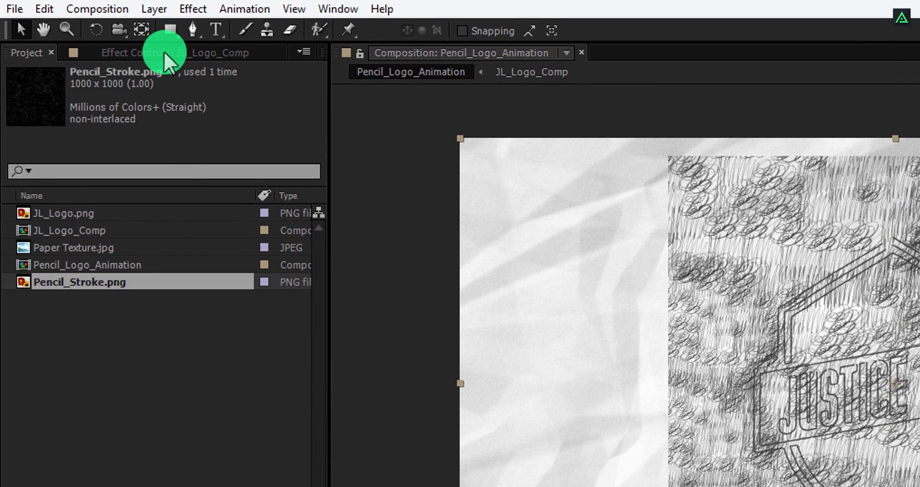
{"action": "left_click", "coordinate": [164, 46]}
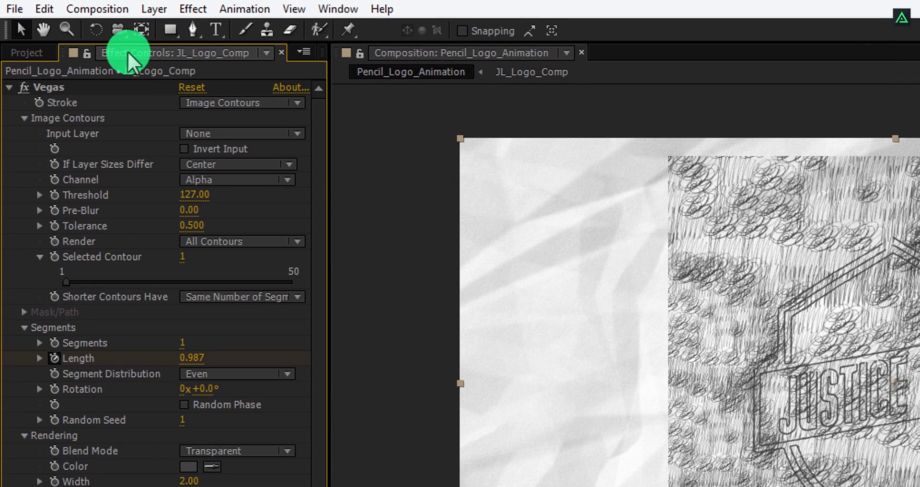
{"action": "left_click", "coordinate": [54, 90]}
{"action": "key", "text": "Delete"}
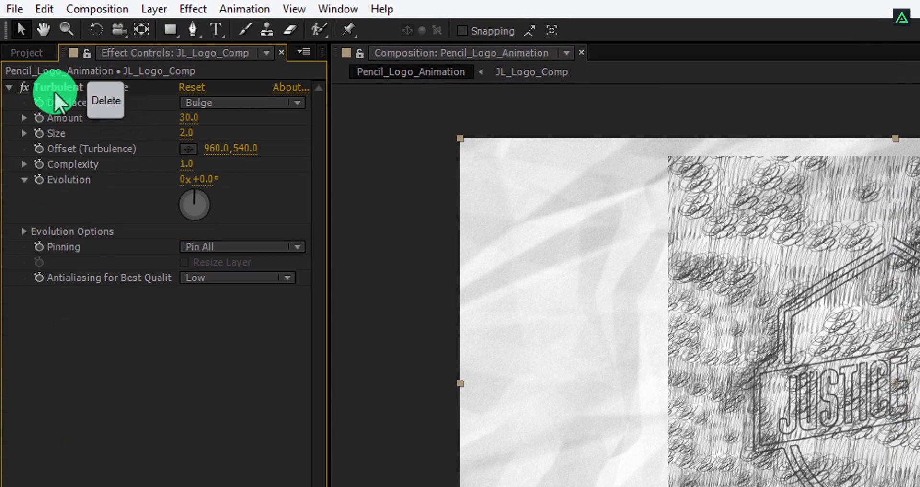
{"action": "left_click", "coordinate": [54, 88]}
{"action": "key", "text": "Delete"}
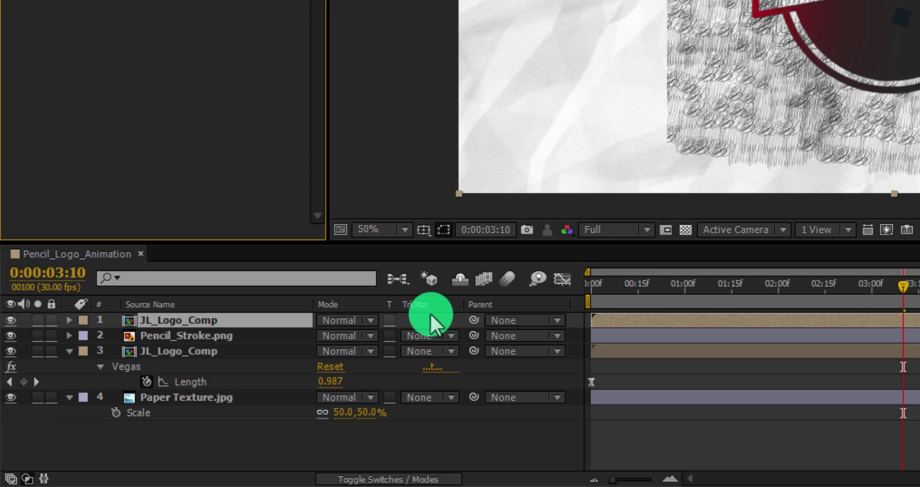
Set Pencil_Stroke.png's track matte to Alpha Matte using the logo copy above it
{"action": "key", "text": "F4"}
{"action": "key", "text": "F4"}
{"action": "key", "text": "F4"}
{"action": "key", "text": "F4"}
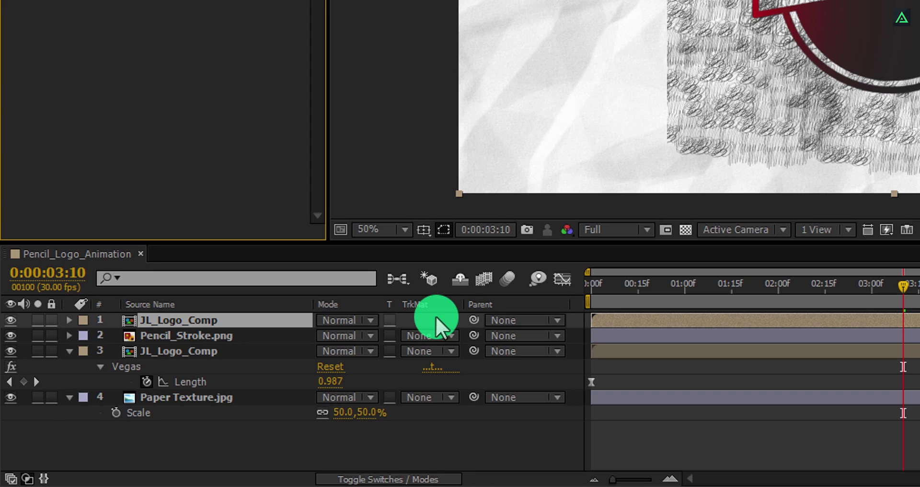
{"action": "right_click", "coordinate": [435, 301]}
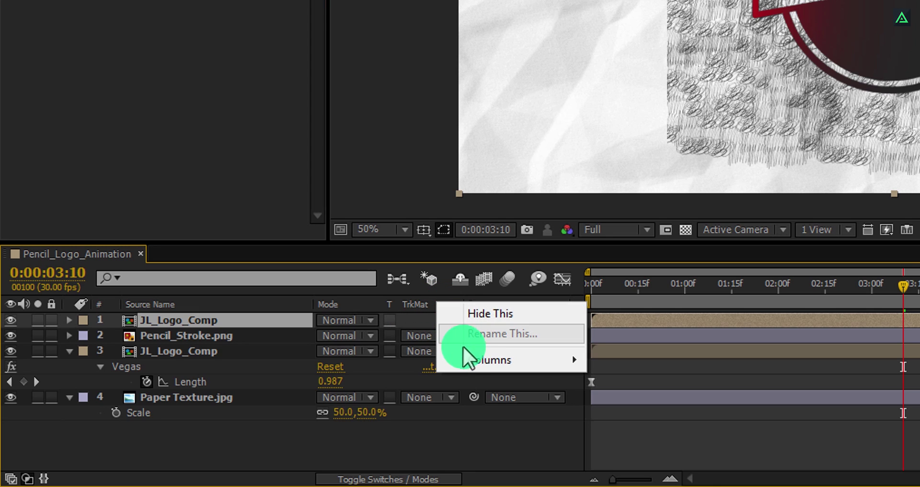
{"action": "mouse_move", "coordinate": [464, 358]}
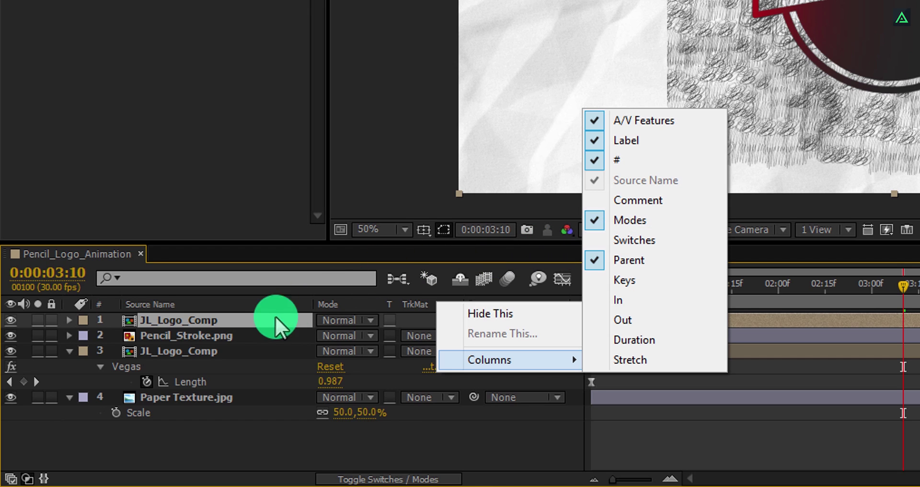
{"action": "left_click", "coordinate": [415, 332]}
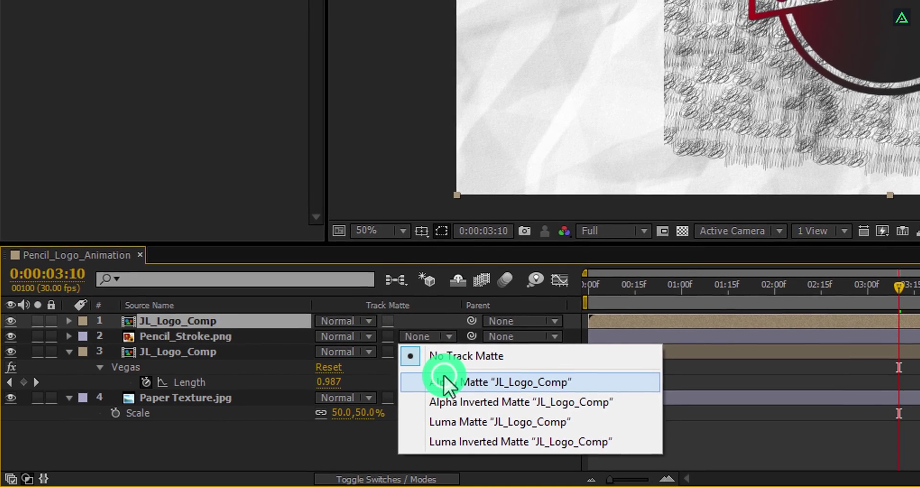
{"action": "left_click", "coordinate": [444, 375]}
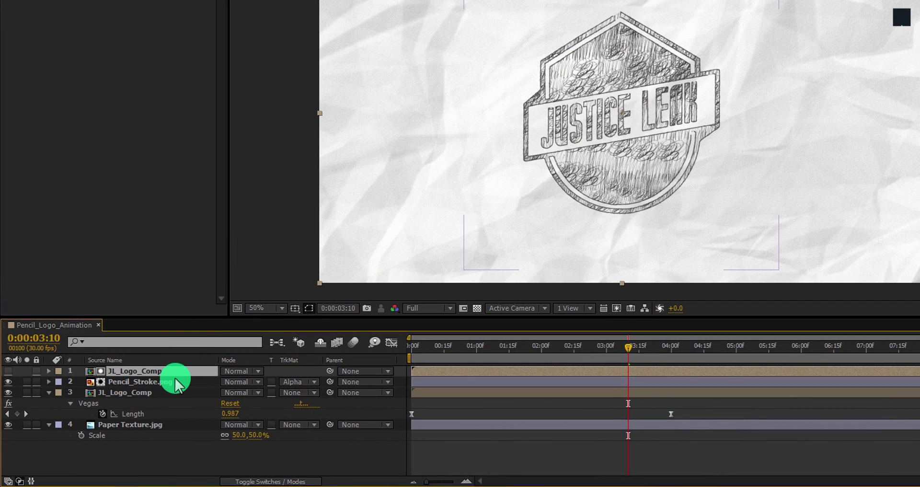
Give Pencil_Stroke.png 60% opacity and 89% scale, and nudge it slightly upward
{"action": "left_click", "coordinate": [178, 383]}
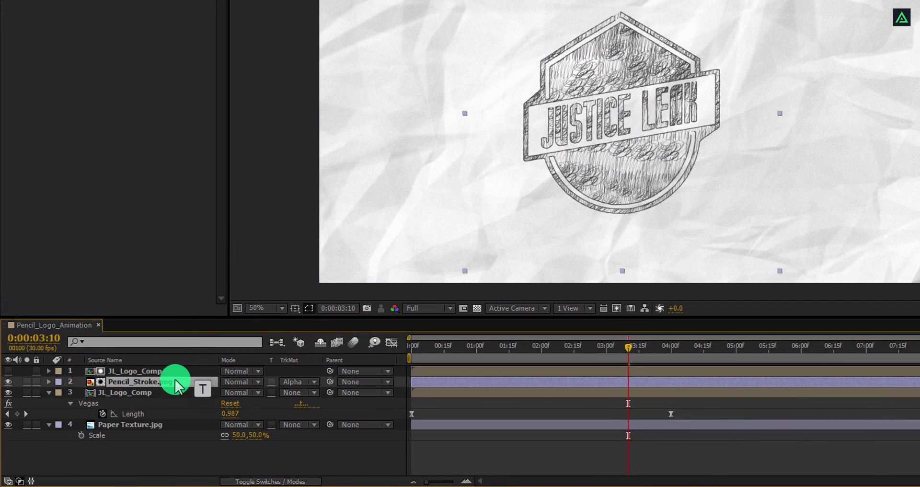
{"action": "key", "text": "t"}
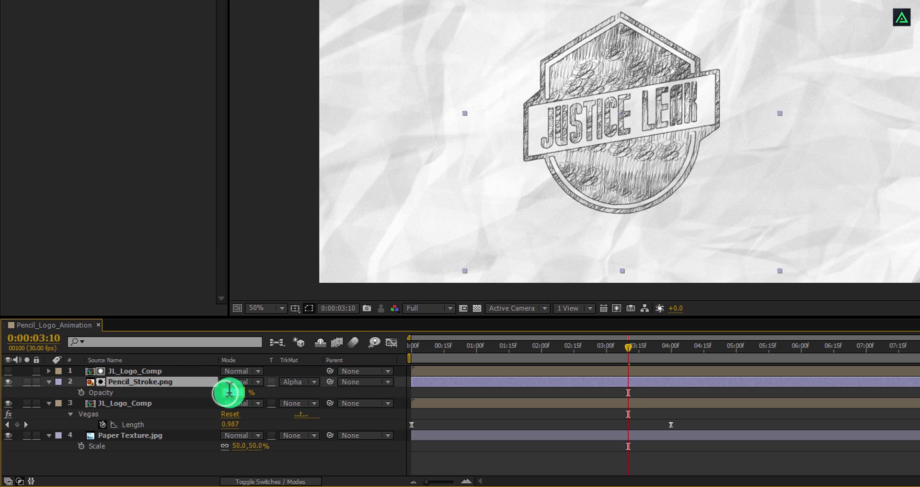
{"action": "type", "text": "60"}
{"action": "key", "text": "Return"}
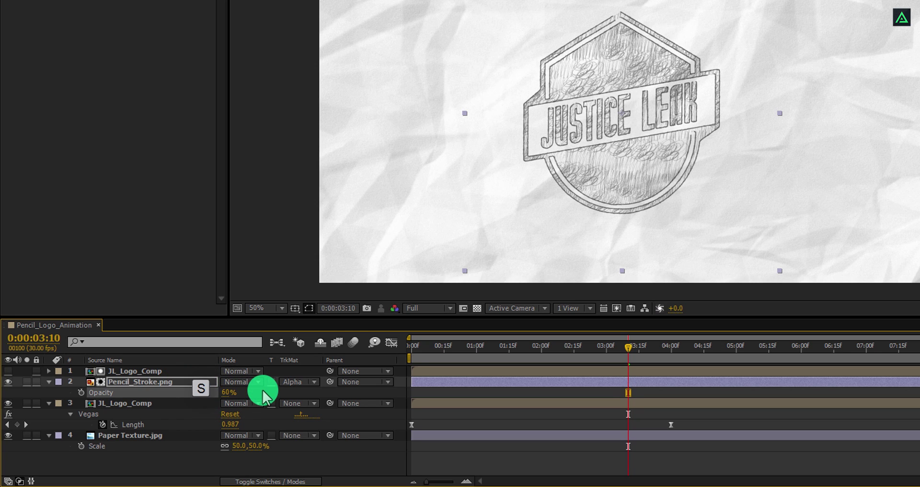
{"action": "left_click_drag", "start_coordinate": [262, 390], "coordinate": [256, 391]}
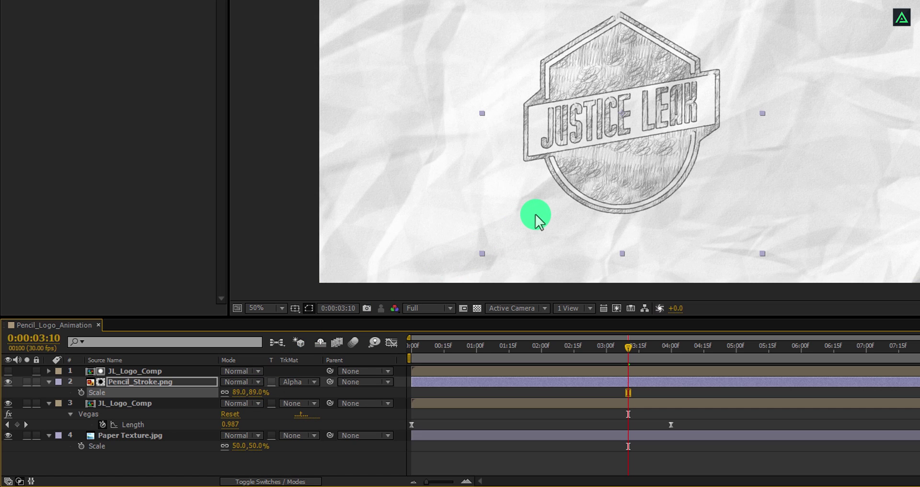
{"action": "left_click_drag", "start_coordinate": [536, 214], "coordinate": [536, 199]}
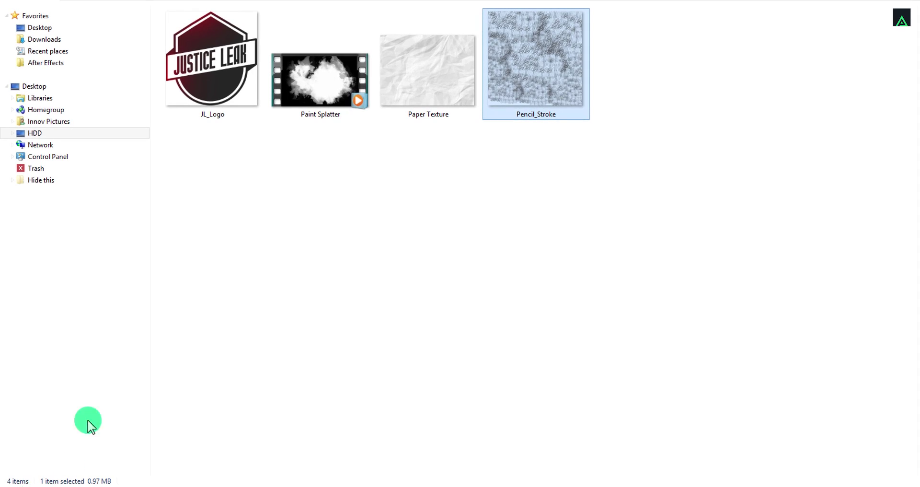
Import Paint Splatter.mov from the Data folder and drop it into the timeline as the top layer
{"action": "left_click_drag", "start_coordinate": [293, 96], "coordinate": [177, 417]}
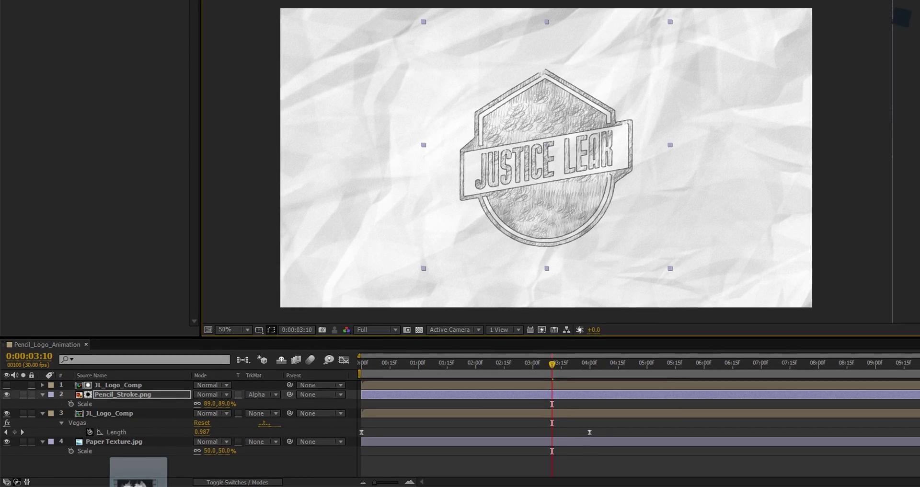
{"action": "mouse_move", "coordinate": [125, 269]}
{"action": "left_mouse_down"}
{"action": "mouse_move", "coordinate": [93, 242]}
{"action": "mouse_move", "coordinate": [82, 249]}
{"action": "left_mouse_up"}
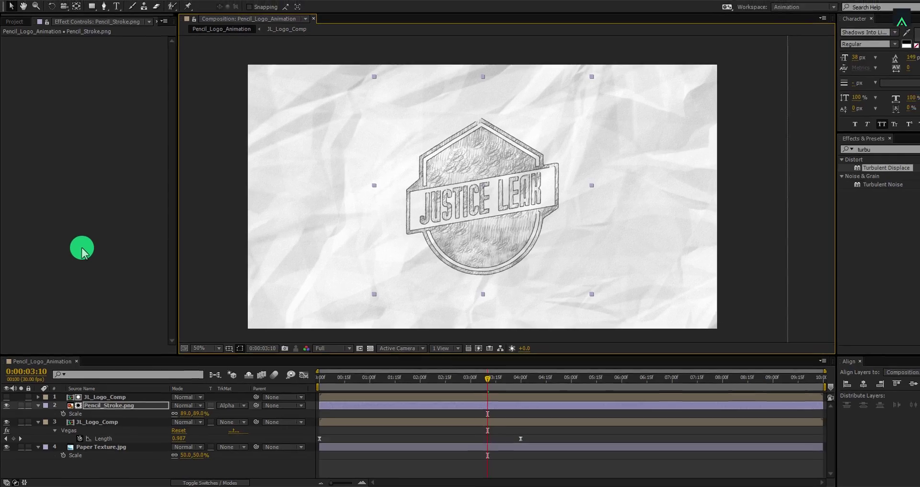
{"action": "left_click", "coordinate": [16, 31]}
{"action": "mouse_move", "coordinate": [44, 131]}
{"action": "left_mouse_down"}
{"action": "mouse_move", "coordinate": [67, 254]}
{"action": "mouse_move", "coordinate": [107, 392]}
{"action": "mouse_move", "coordinate": [115, 387]}
{"action": "left_mouse_up"}
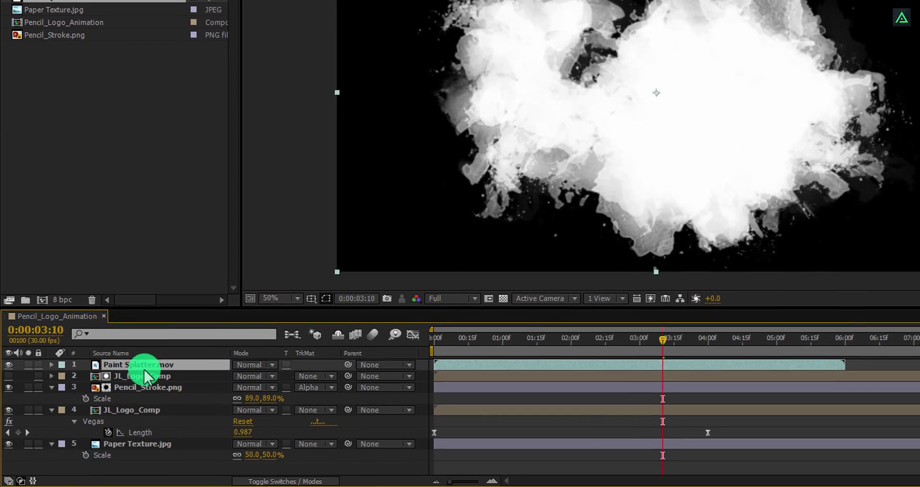
Duplicate the top JL_Logo_Comp layer and rename the copy JL_Logo_Reveal
{"action": "left_click", "coordinate": [130, 374]}
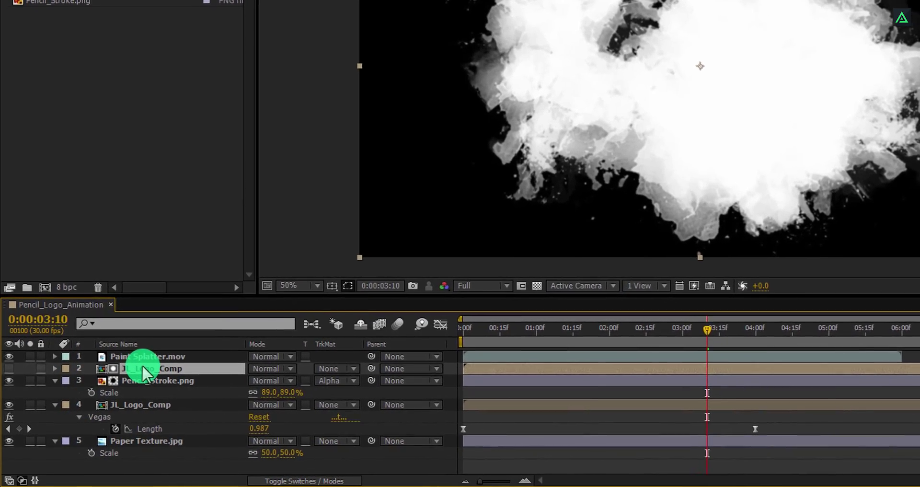
{"action": "key", "text": "ctrl+d"}
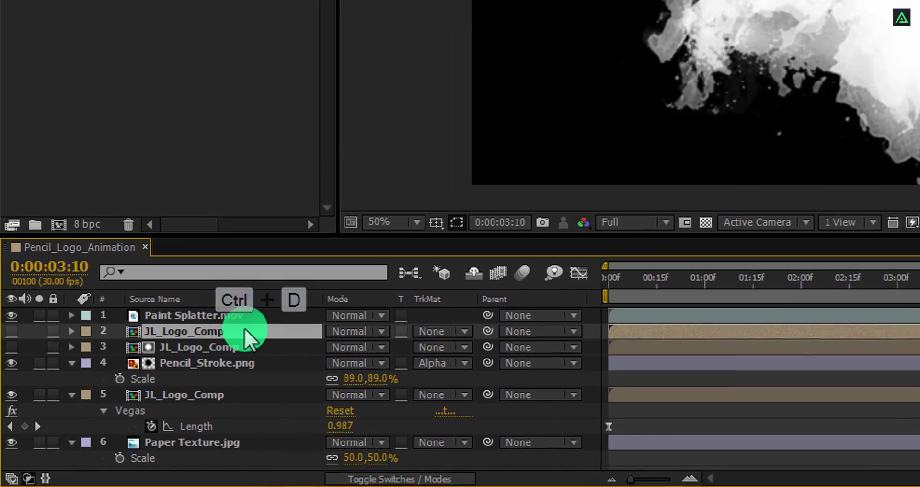
{"action": "key", "text": "Return"}
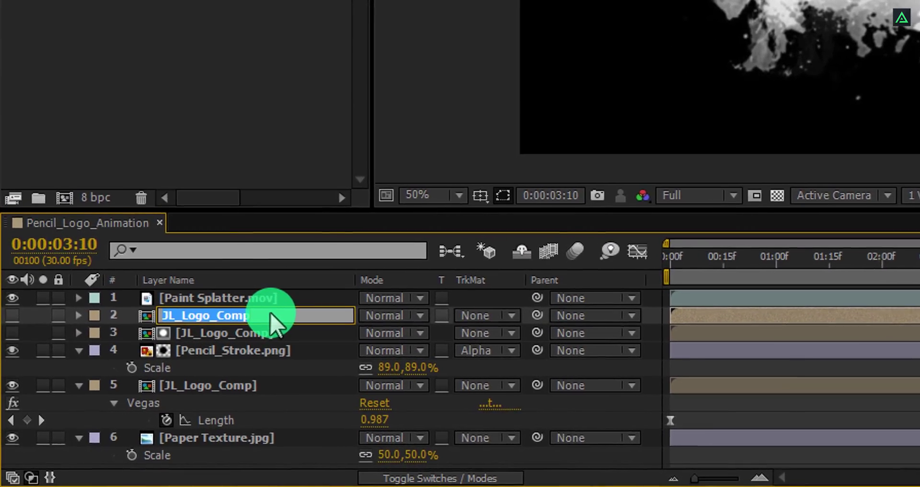
{"action": "type", "text": "JL_Logo_Reveal"}
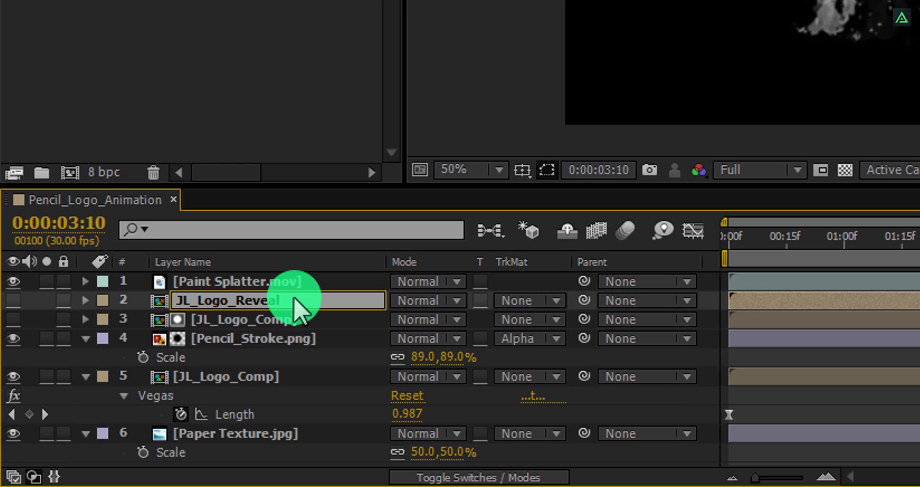
{"action": "left_click", "coordinate": [288, 283]}
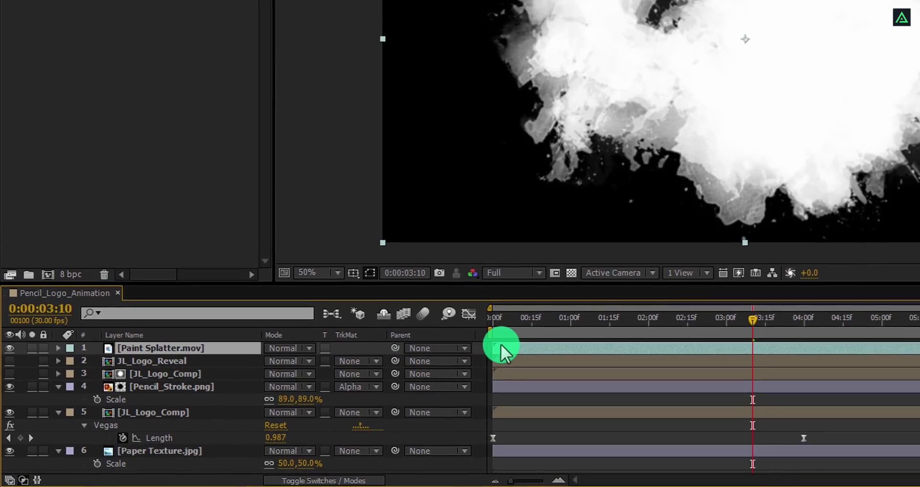
Start Paint Splatter at 4:00 as a luma matte for the visible JL_Logo_Reveal, previewing the splash
{"action": "left_click_drag", "start_coordinate": [666, 312], "coordinate": [916, 314]}
{"action": "left_click_drag", "start_coordinate": [623, 369], "coordinate": [690, 371]}
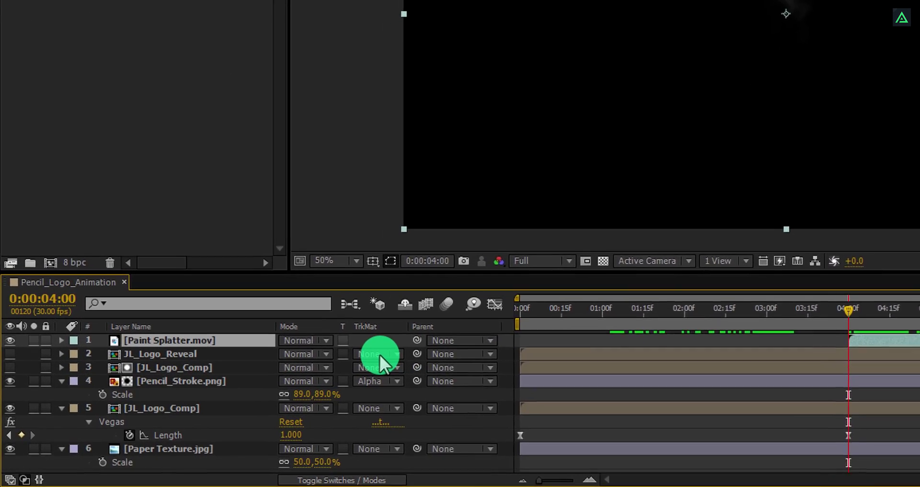
{"action": "left_click", "coordinate": [380, 355]}
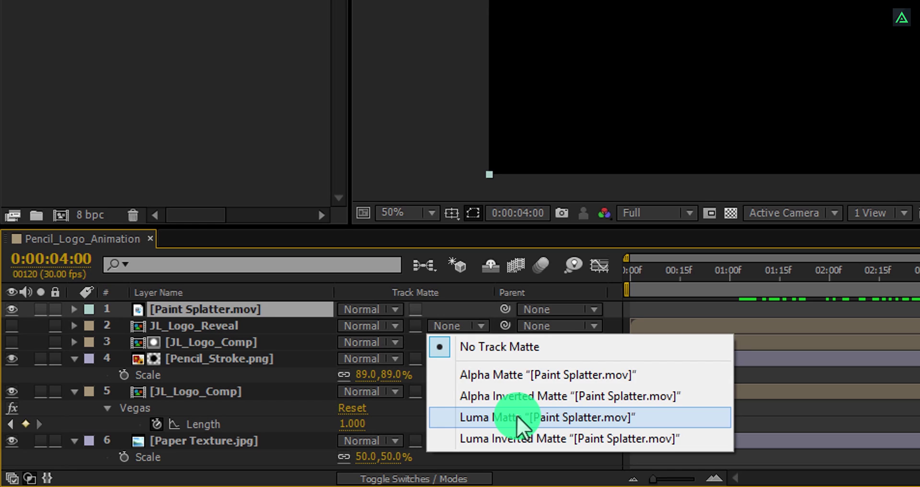
{"action": "left_click", "coordinate": [516, 415]}
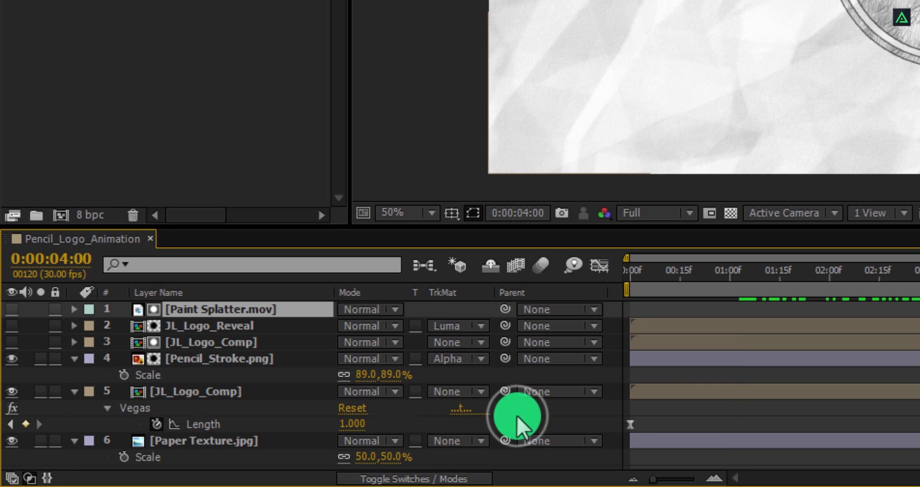
{"action": "left_click", "coordinate": [190, 326]}
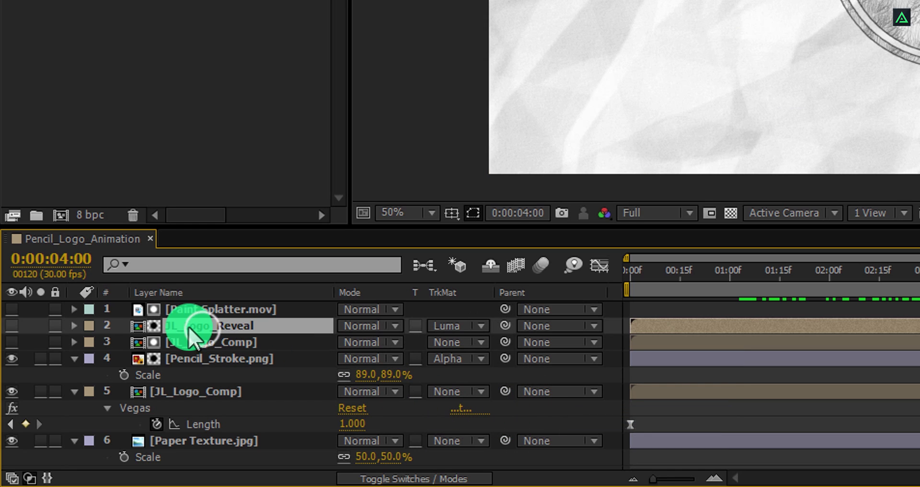
{"action": "left_click", "coordinate": [10, 326]}
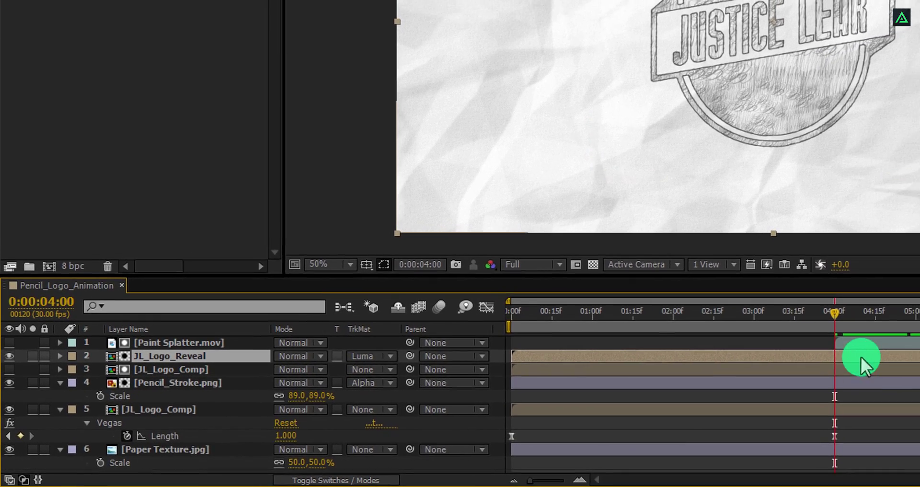
{"action": "mouse_move", "coordinate": [862, 367]}
{"action": "left_mouse_down"}
{"action": "mouse_move", "coordinate": [841, 306]}
{"action": "mouse_move", "coordinate": [907, 334]}
{"action": "left_mouse_up"}
{"action": "left_click_drag", "start_coordinate": [690, 369], "coordinate": [737, 370]}
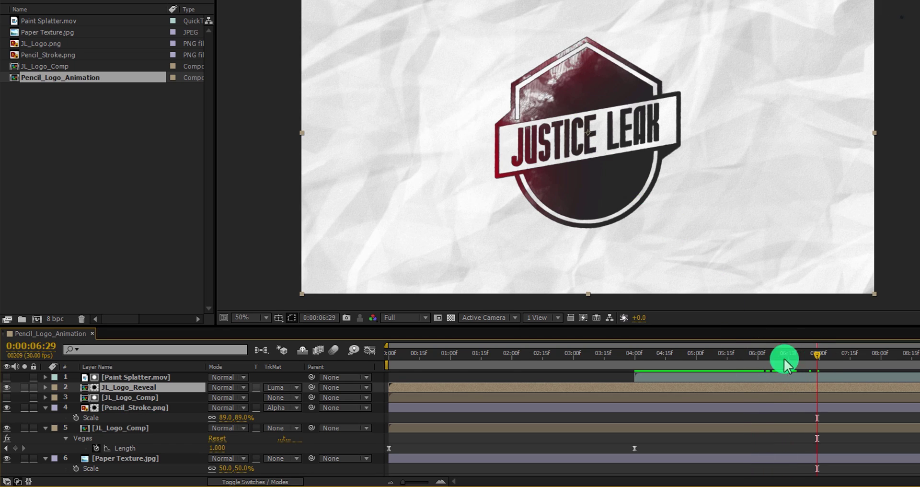
Shift the Paint Splatter layer up and left in the viewer, then review the sketch near 1:29
{"action": "left_click", "coordinate": [150, 377]}
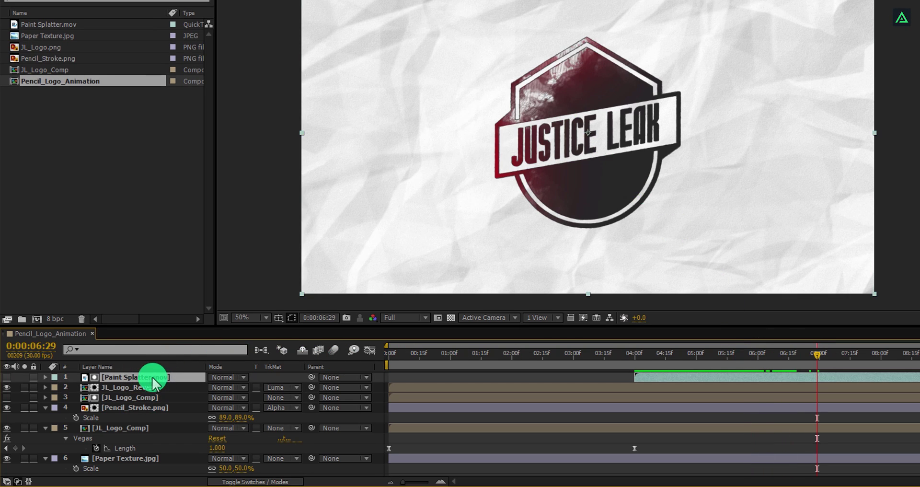
{"action": "left_click_drag", "start_coordinate": [726, 247], "coordinate": [699, 226]}
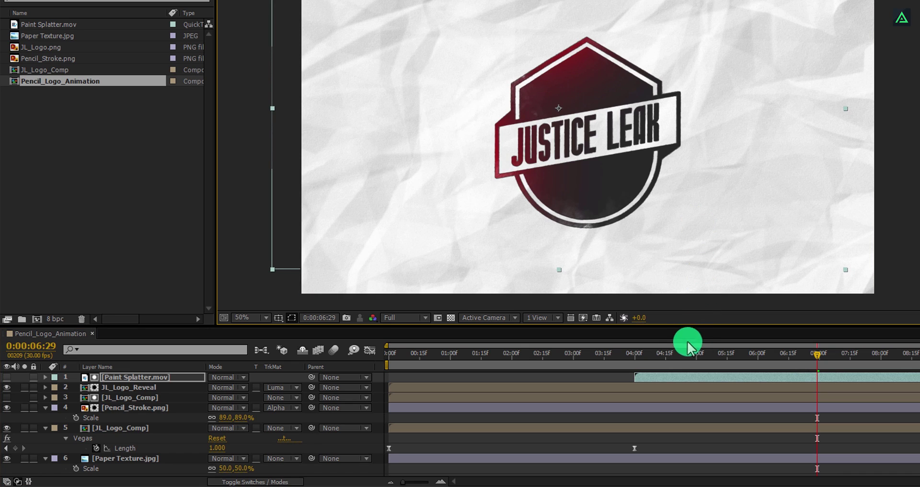
{"action": "mouse_move", "coordinate": [639, 355]}
{"action": "left_mouse_down"}
{"action": "mouse_move", "coordinate": [720, 365]}
{"action": "mouse_move", "coordinate": [661, 367]}
{"action": "left_mouse_up"}
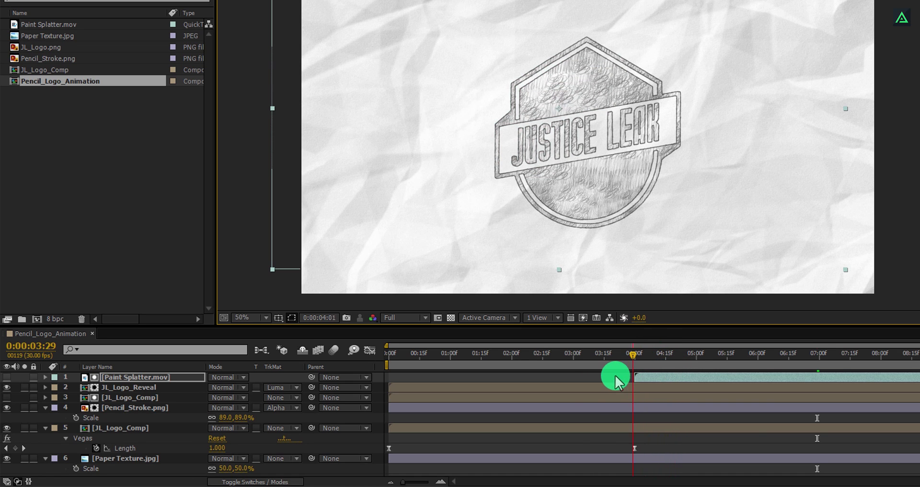
{"action": "left_click_drag", "start_coordinate": [528, 379], "coordinate": [508, 355]}
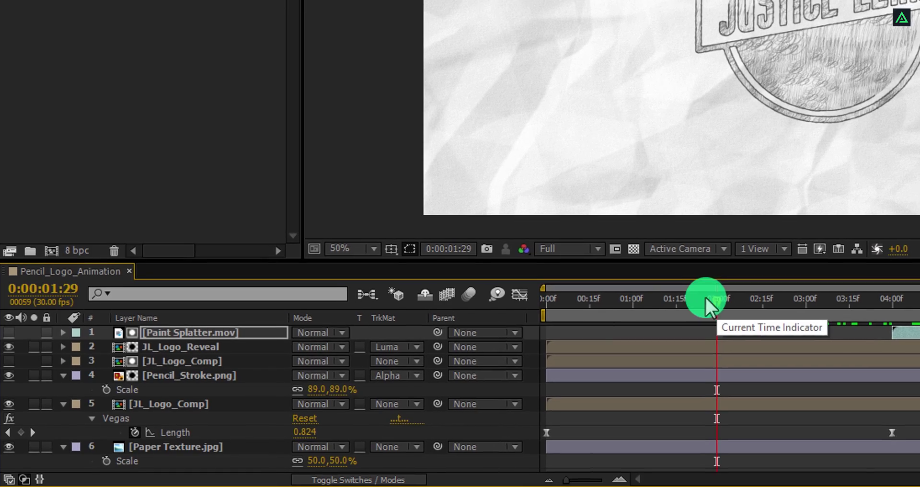
{"action": "left_click", "coordinate": [213, 376]}
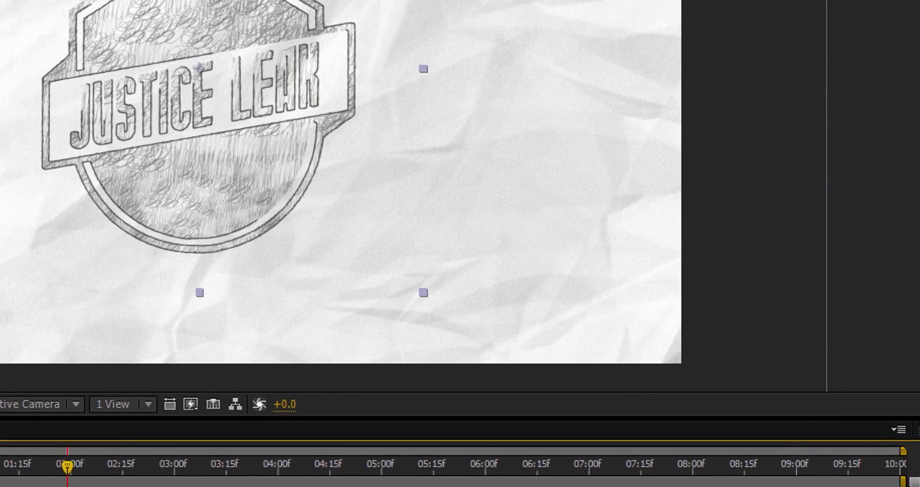
Apply CC Burn Film to Pencil_Stroke.png with Burn 75 and Random Seed 20
{"action": "left_click", "coordinate": [822, 20]}
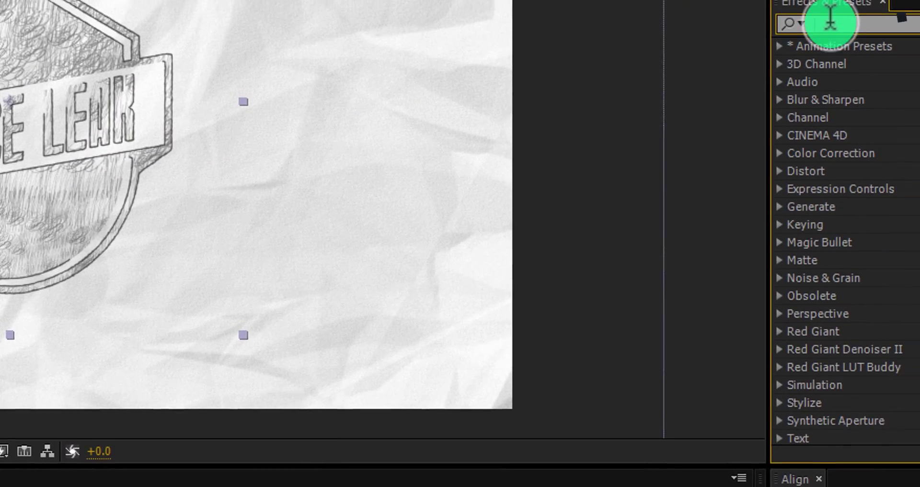
{"action": "type", "text": "burn"}
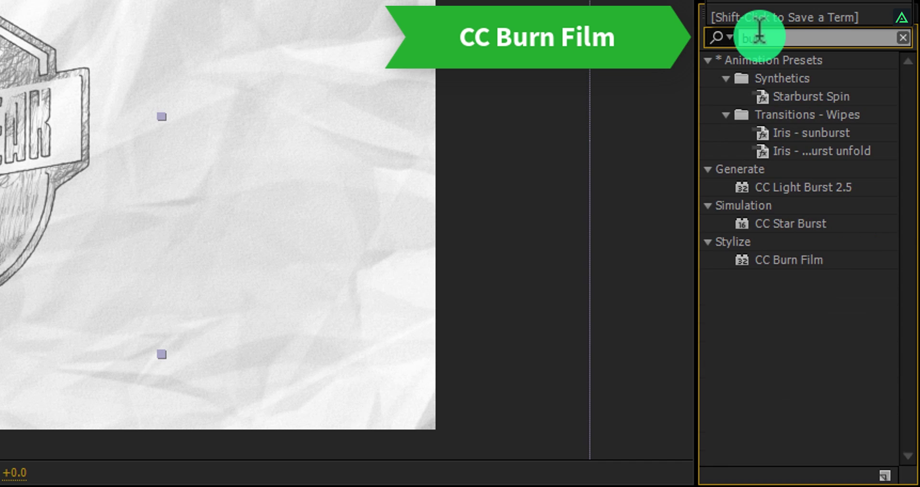
{"action": "double_click", "coordinate": [769, 79]}
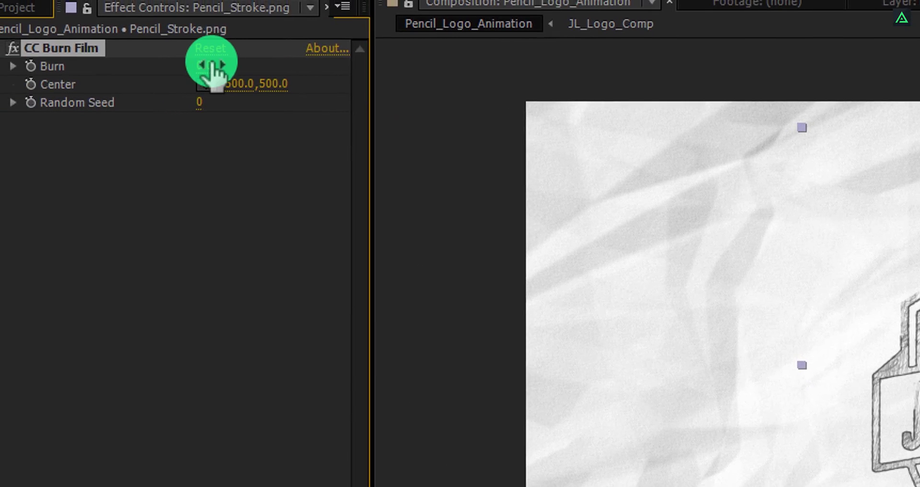
{"action": "left_click", "coordinate": [223, 67]}
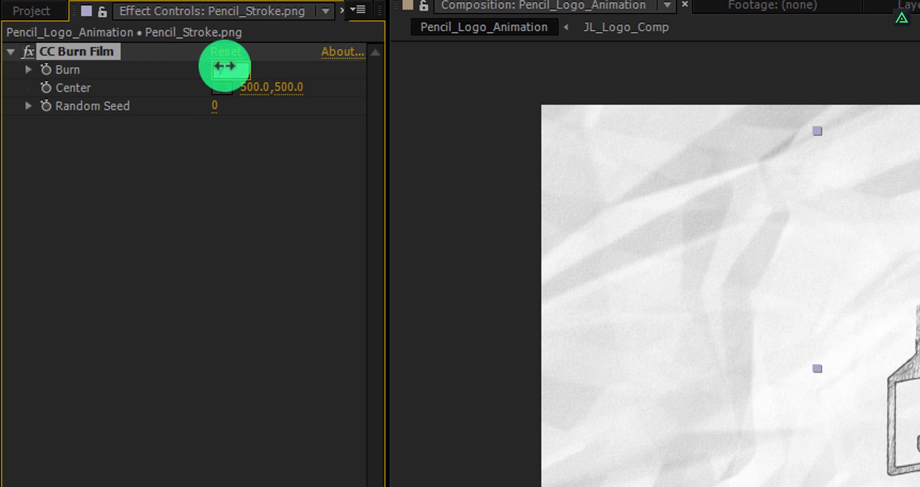
{"action": "left_click", "coordinate": [217, 102]}
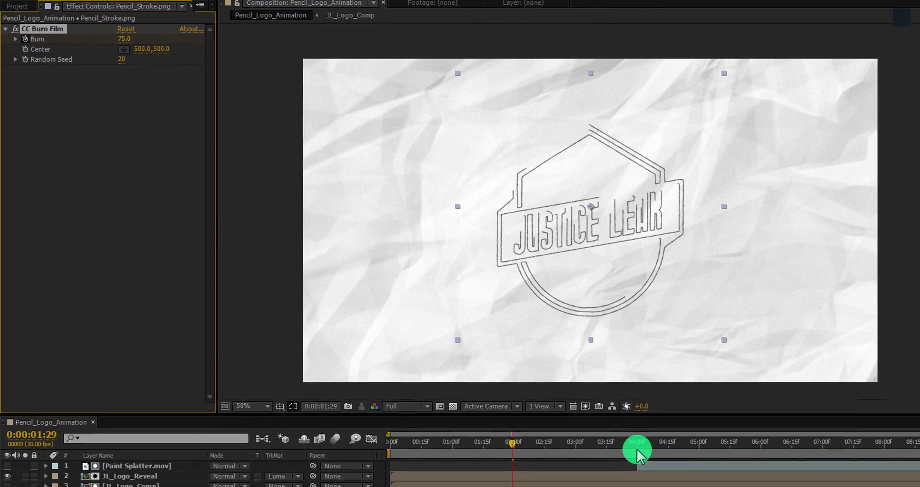
Keyframe Burn down to 0 at the 4-second mark and preview the burn
{"action": "left_click", "coordinate": [638, 448]}
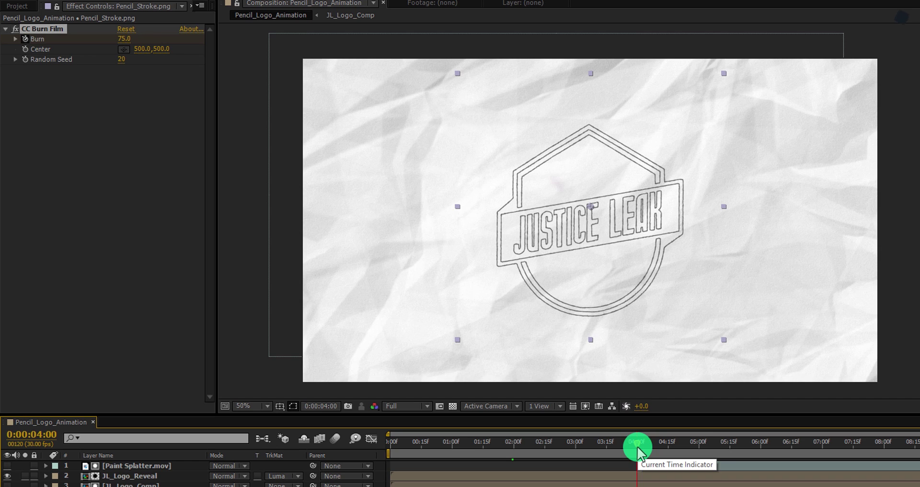
{"action": "left_click", "coordinate": [126, 38]}
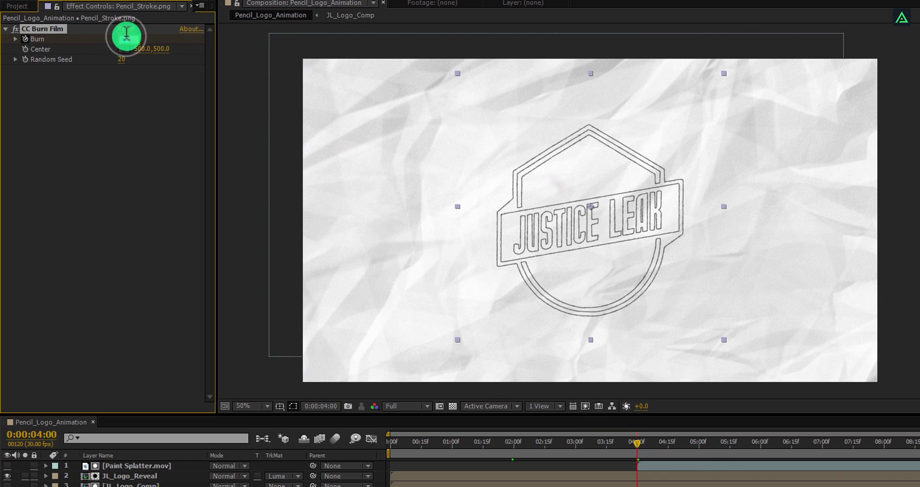
{"action": "type", "text": "0"}
{"action": "key", "text": "Return"}
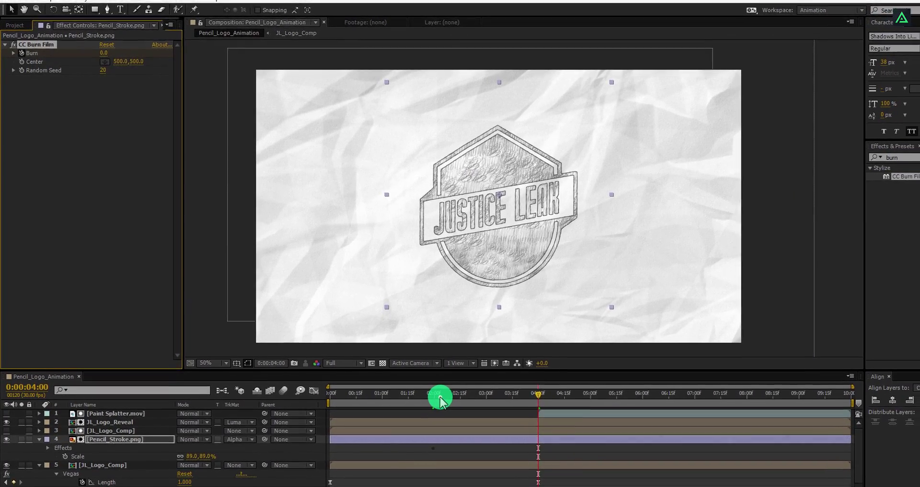
{"action": "left_click", "coordinate": [512, 426]}
{"action": "mouse_move", "coordinate": [449, 396]}
{"action": "left_mouse_down"}
{"action": "mouse_move", "coordinate": [475, 394]}
{"action": "mouse_move", "coordinate": [410, 389]}
{"action": "mouse_move", "coordinate": [439, 386]}
{"action": "left_mouse_up"}
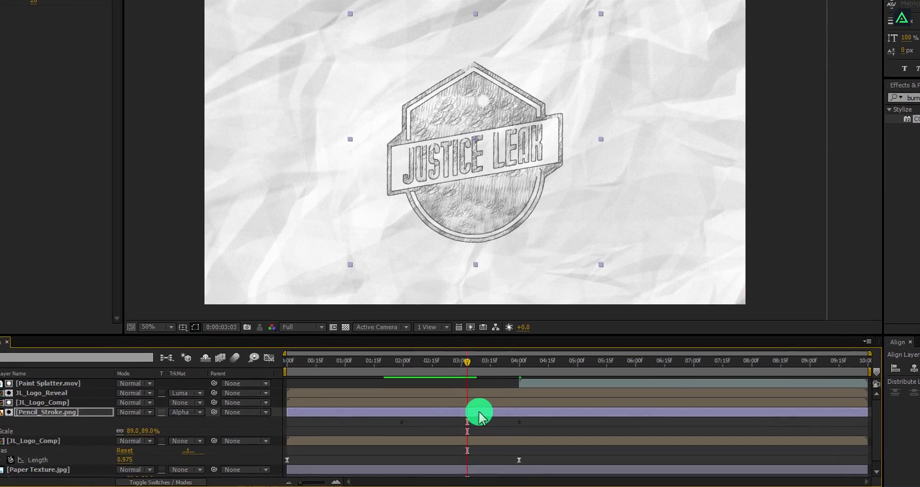
Apply Easy Ease to both Burn keyframes and preview the eased burn through 5 seconds
{"action": "left_click", "coordinate": [467, 423]}
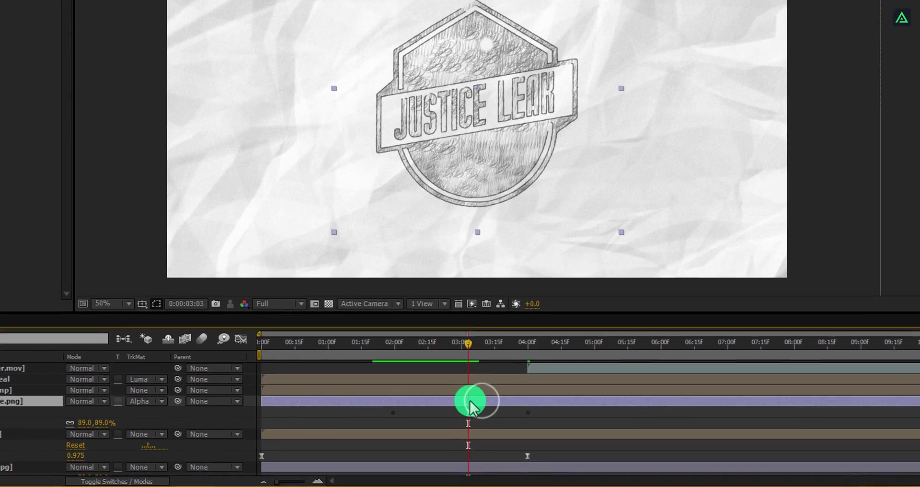
{"action": "key", "text": "u"}
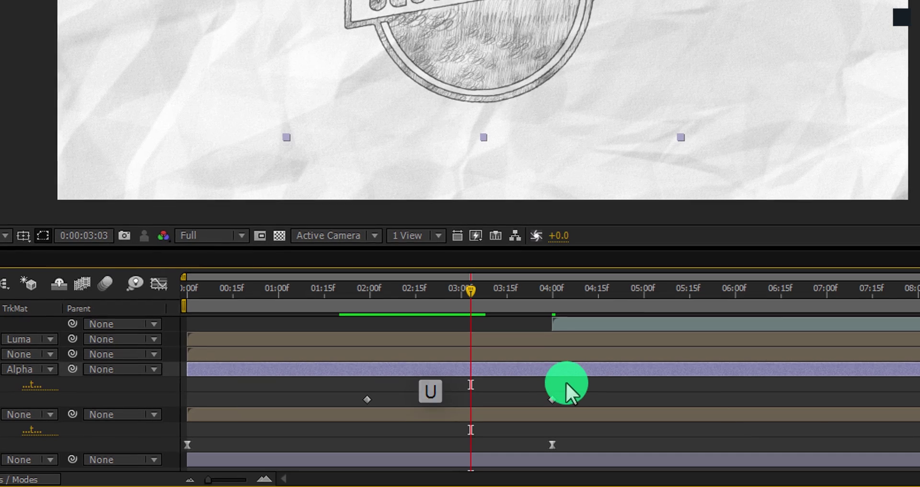
{"action": "left_click_drag", "start_coordinate": [573, 384], "coordinate": [366, 402]}
{"action": "right_click", "coordinate": [366, 400]}
{"action": "mouse_move", "coordinate": [410, 386]}
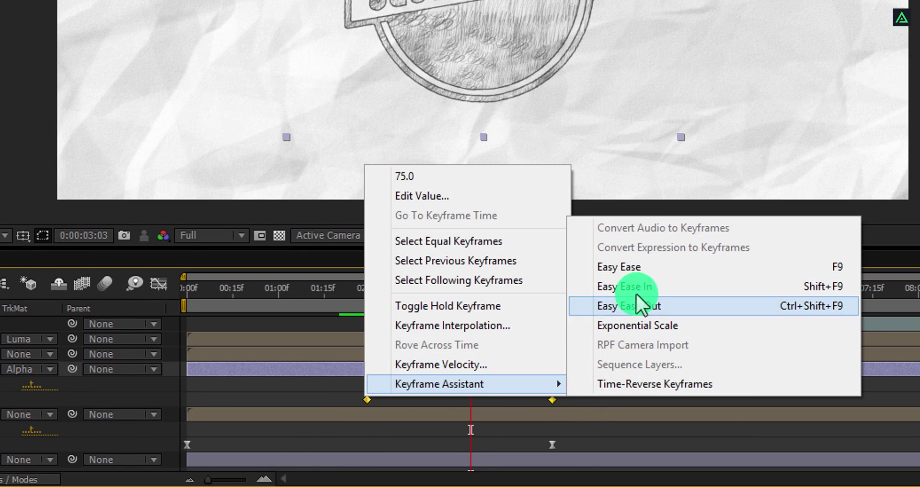
{"action": "left_click", "coordinate": [643, 267]}
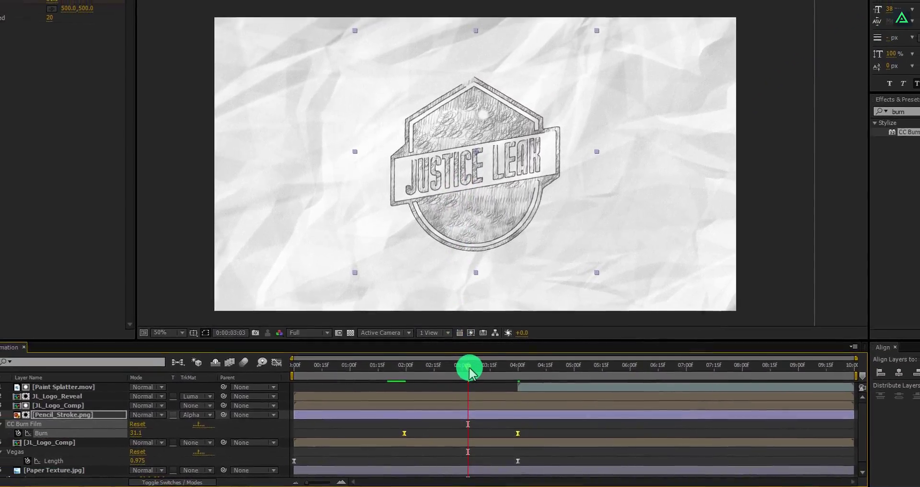
{"action": "left_click_drag", "start_coordinate": [468, 329], "coordinate": [501, 336]}
{"action": "mouse_move", "coordinate": [491, 381]}
{"action": "left_mouse_down"}
{"action": "mouse_move", "coordinate": [585, 381]}
{"action": "mouse_move", "coordinate": [519, 396]}
{"action": "left_mouse_up"}
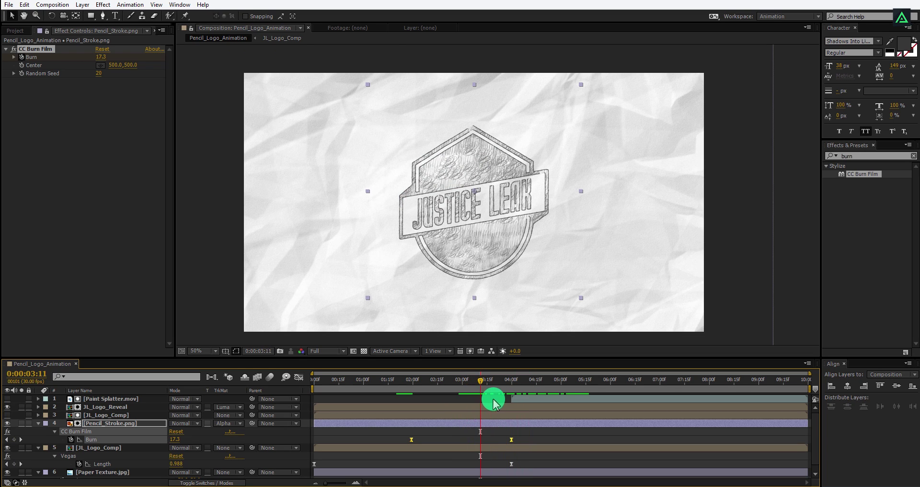
{"action": "left_click", "coordinate": [512, 398]}
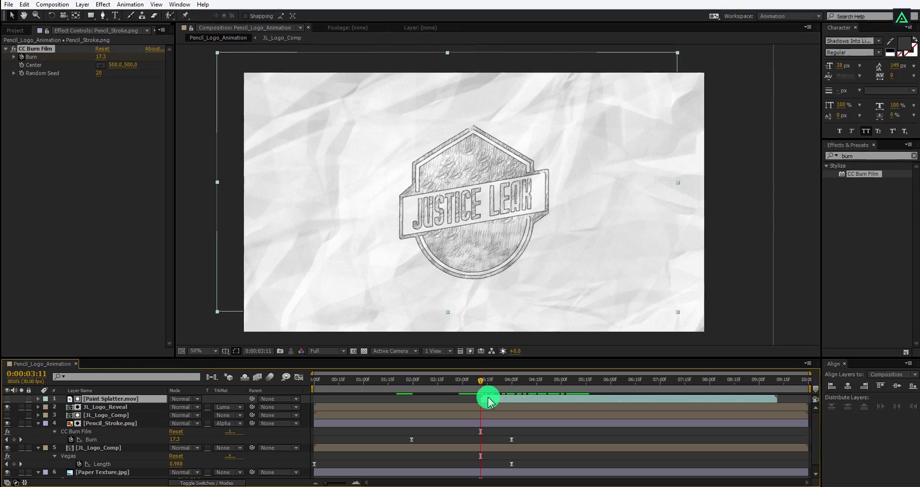
Preview up to 4 seconds, then switch every layer to a 3D layer
{"action": "left_click", "coordinate": [492, 384]}
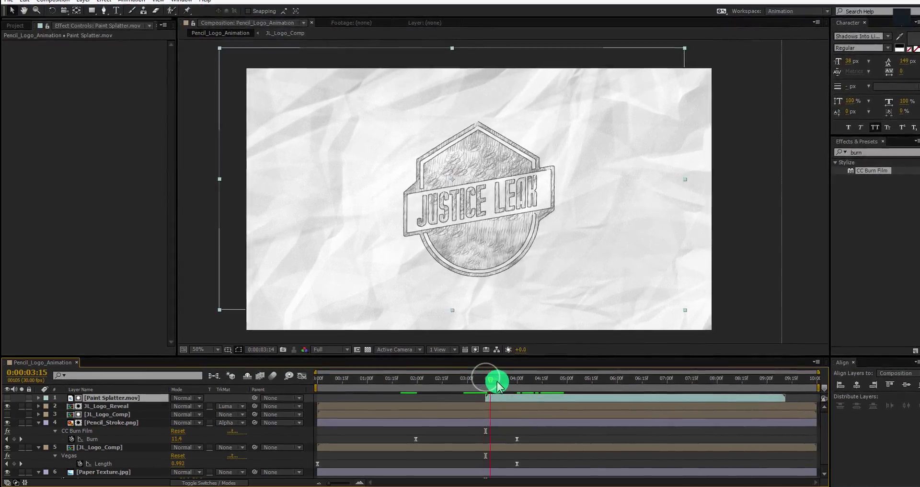
{"action": "left_click_drag", "start_coordinate": [496, 384], "coordinate": [518, 383]}
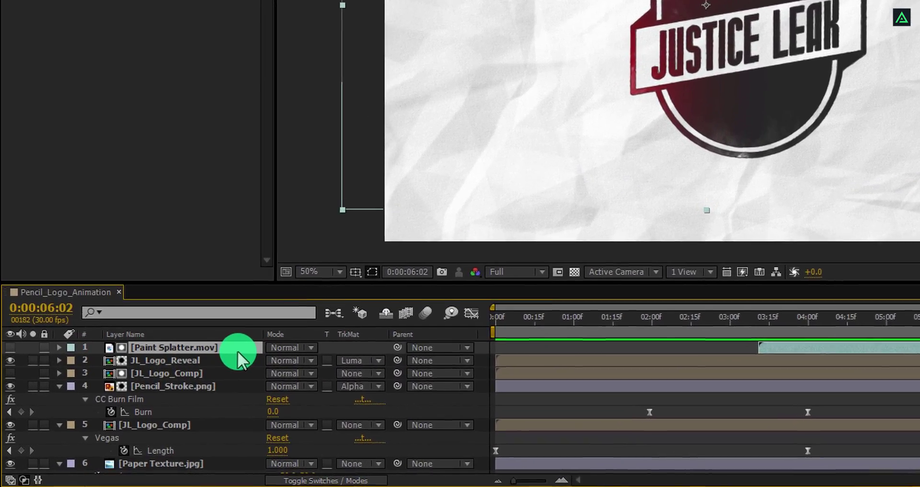
{"action": "key", "text": "F4"}
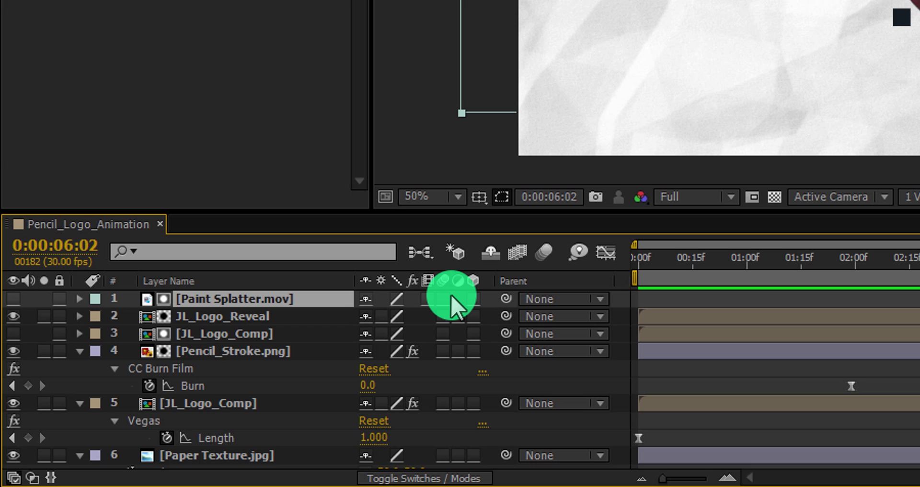
{"action": "key", "text": "ctrl+a"}
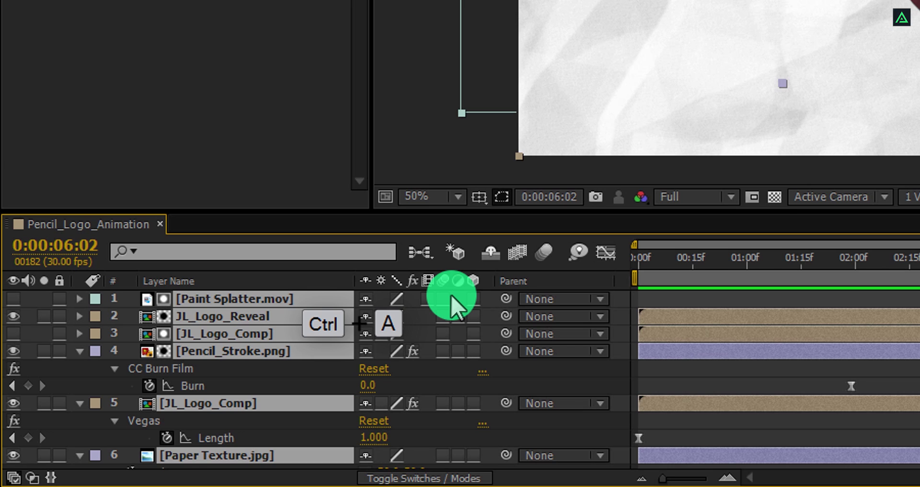
{"action": "left_click", "coordinate": [472, 299]}
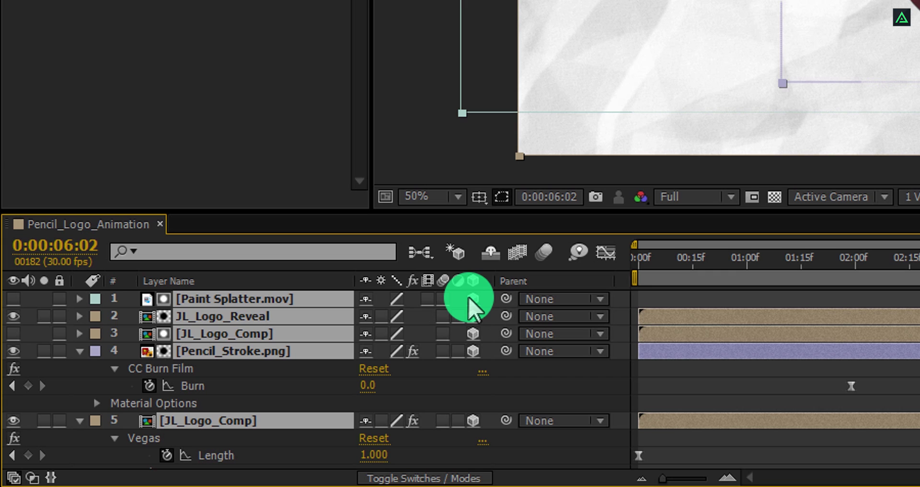
{"action": "key", "text": "u"}
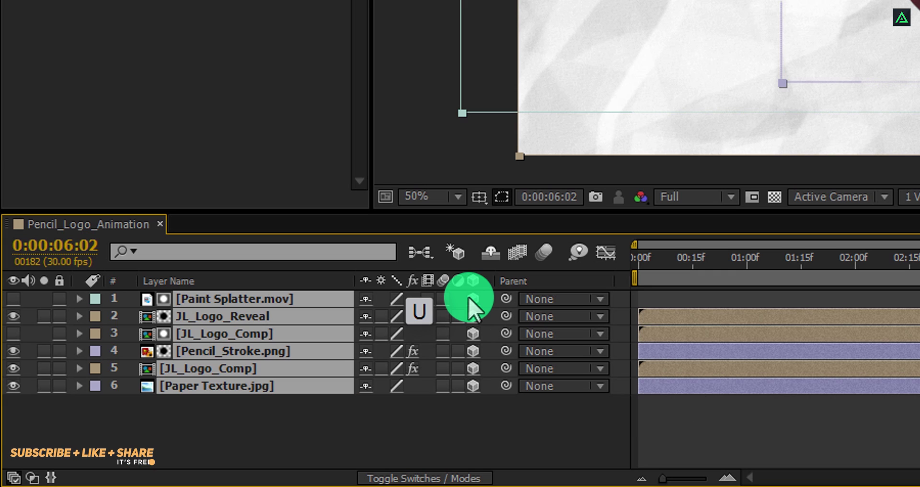
{"action": "left_click", "coordinate": [252, 410]}
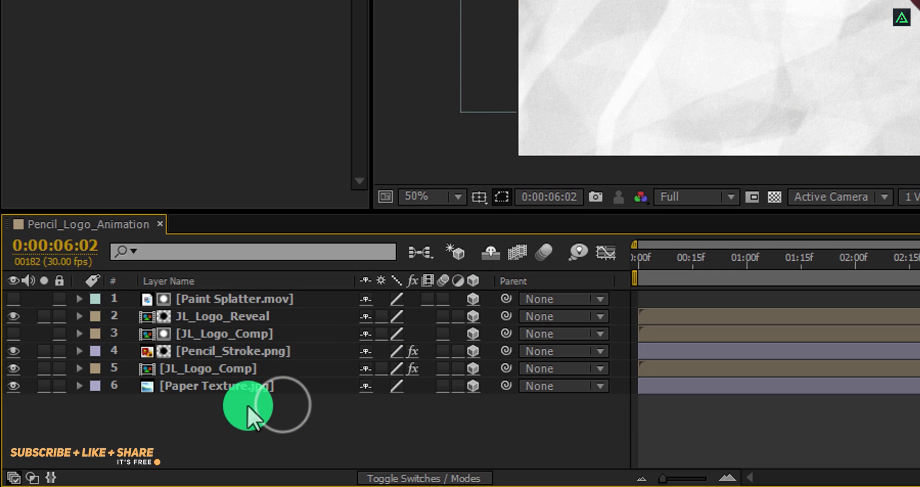
Duplicate Paper Texture.jpg and turn off 3D on the lower copy
{"action": "left_click", "coordinate": [237, 385]}
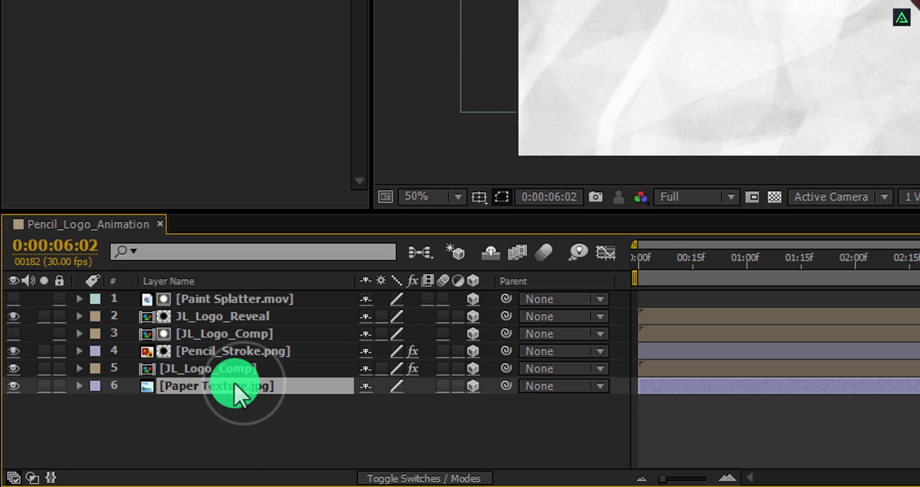
{"action": "key", "text": "ctrl+d"}
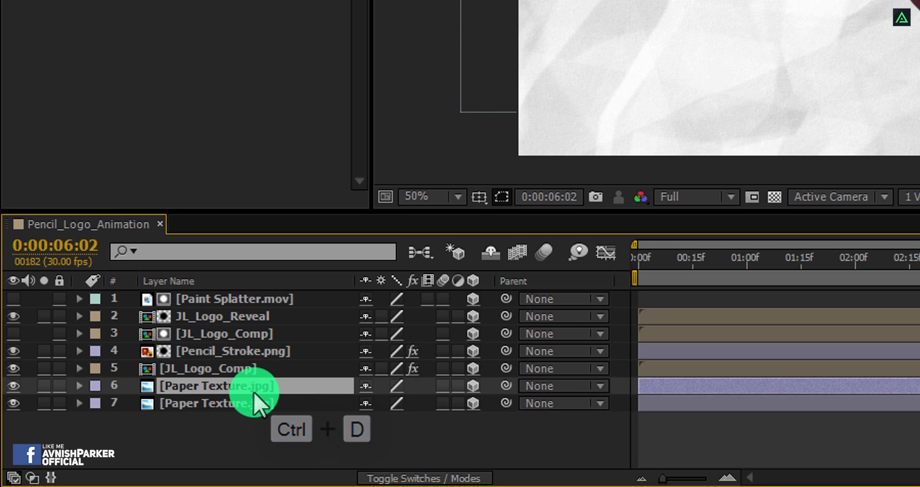
{"action": "left_click", "coordinate": [252, 403]}
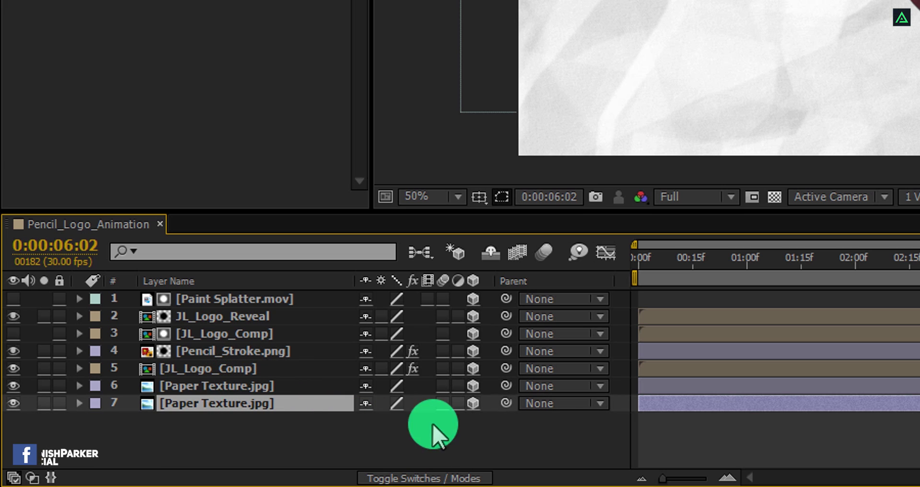
{"action": "left_click", "coordinate": [474, 403]}
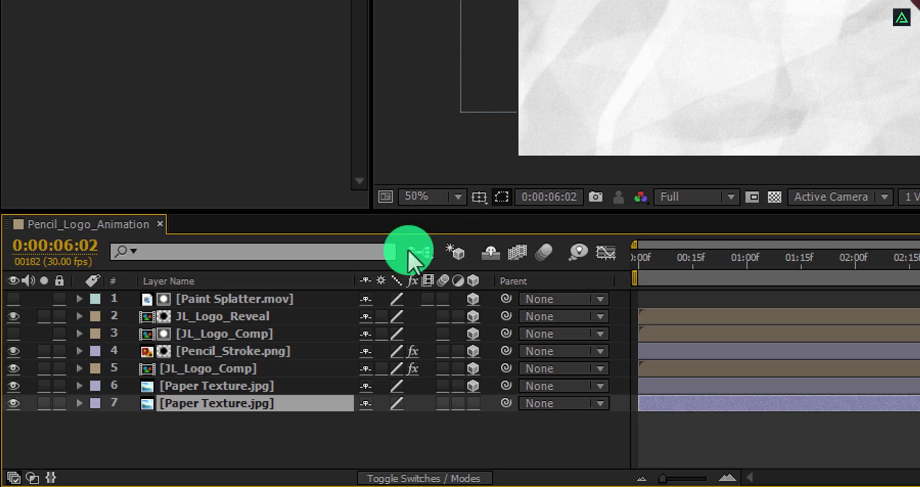
Add a 35mm Camera 1 and move it to the top of the layer stack
{"action": "right_click", "coordinate": [283, 427]}
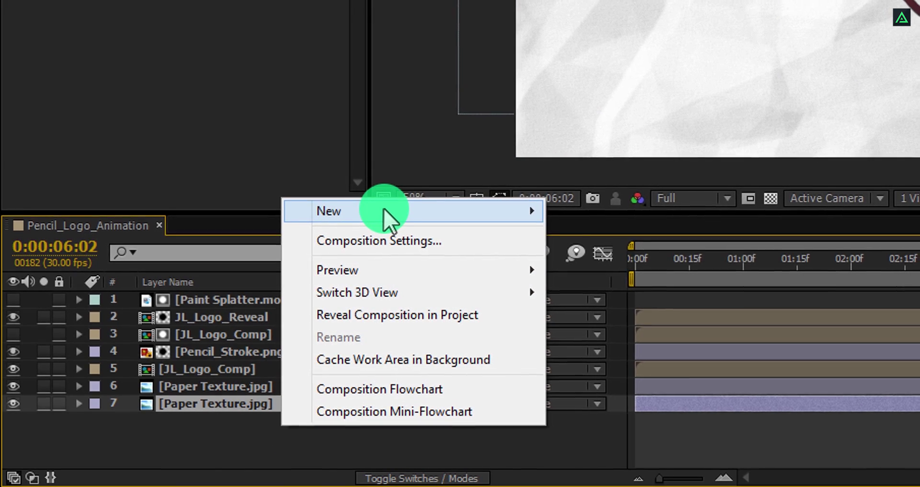
{"action": "mouse_move", "coordinate": [384, 210]}
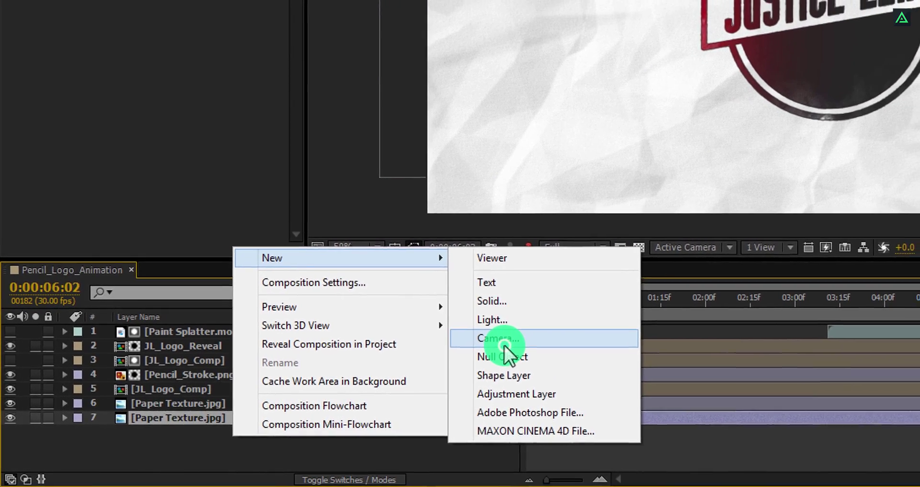
{"action": "left_click", "coordinate": [558, 319]}
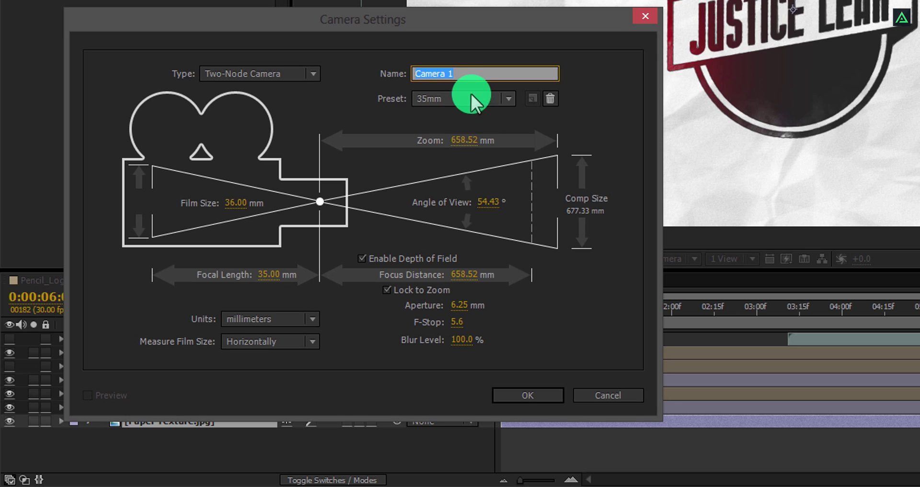
{"action": "left_click", "coordinate": [517, 395]}
{"action": "left_click_drag", "start_coordinate": [199, 422], "coordinate": [205, 338]}
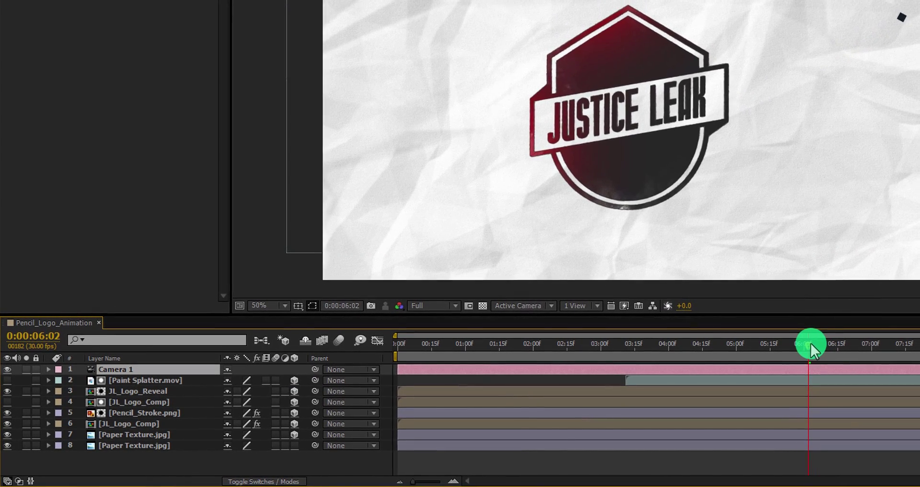
Set camera Position and Orientation keyframes at 0:00:05:29
{"action": "left_click_drag", "start_coordinate": [811, 343], "coordinate": [803, 343]}
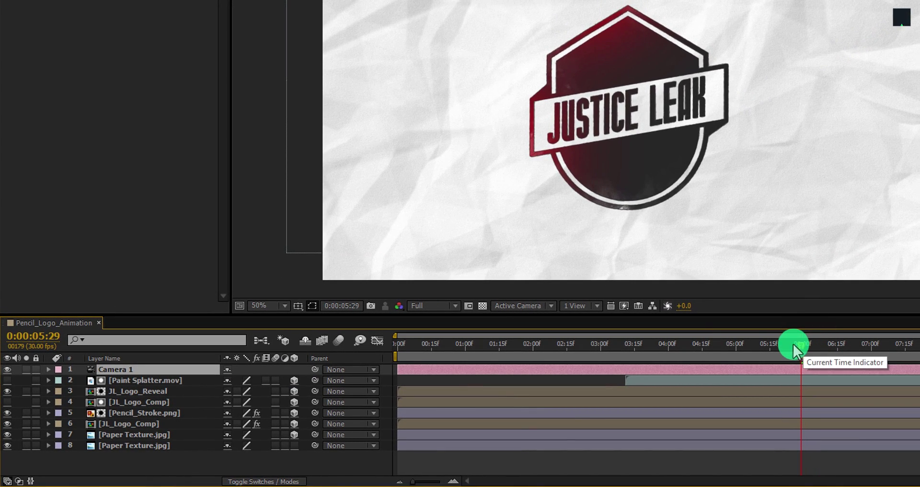
{"action": "key", "text": "p"}
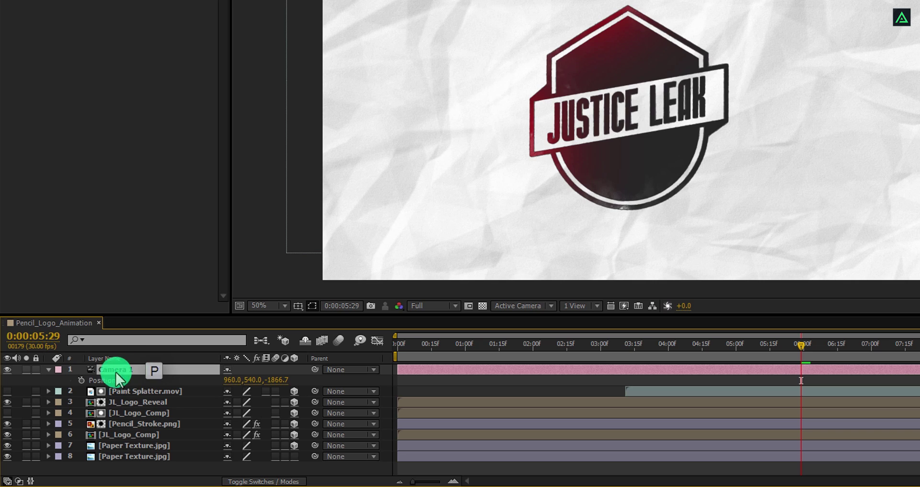
{"action": "left_click", "coordinate": [79, 379]}
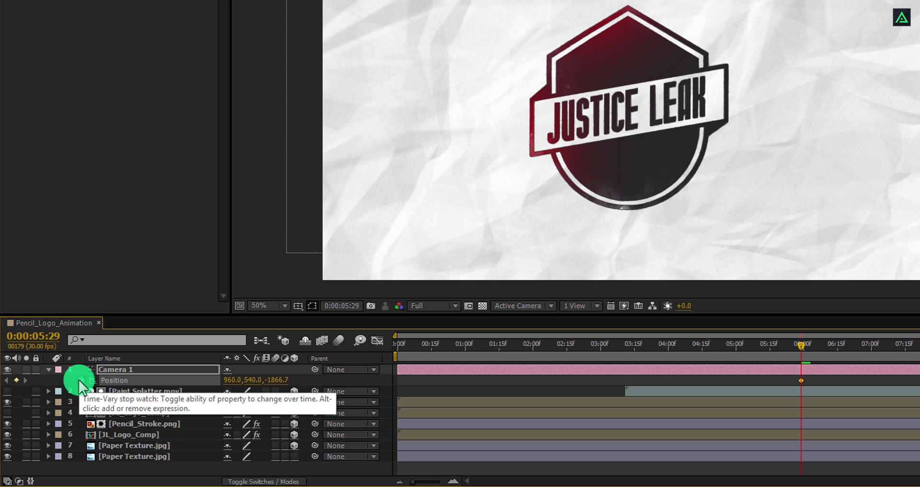
{"action": "key", "text": "r"}
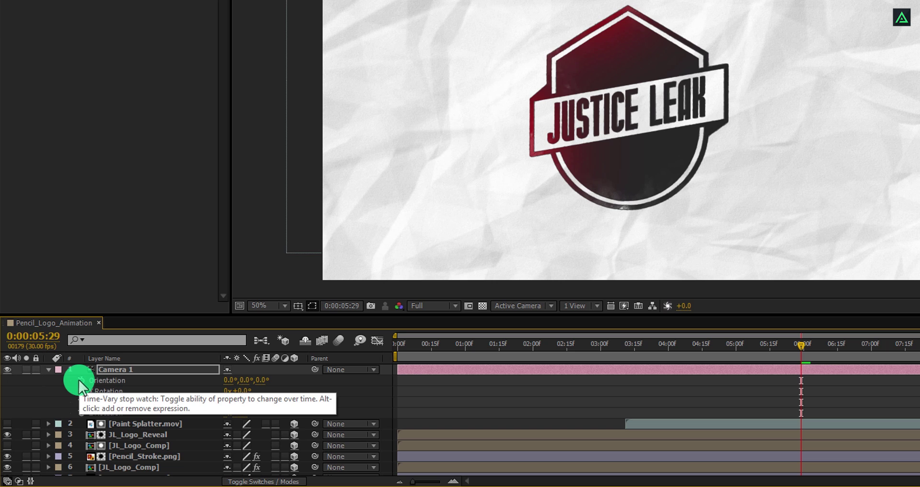
{"action": "left_click", "coordinate": [79, 379]}
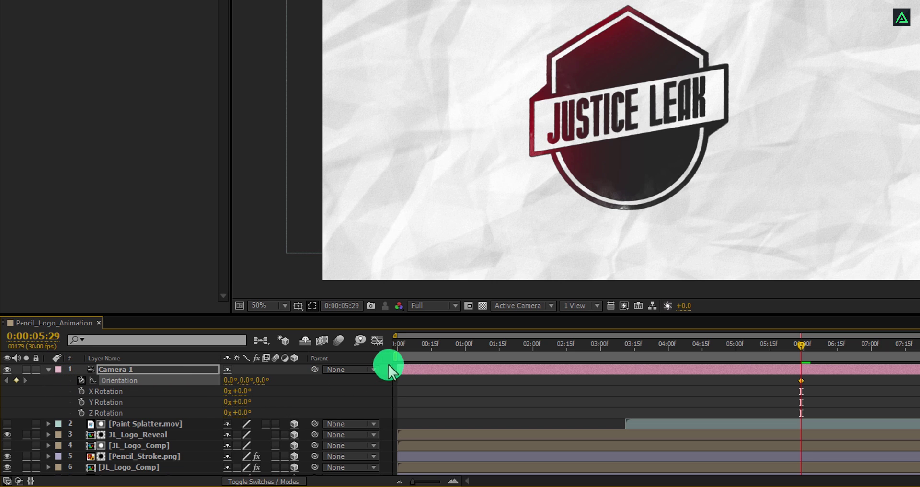
At time zero, orbit the camera to a tilted view and set Orientation Z to 60°
{"action": "left_click", "coordinate": [401, 346]}
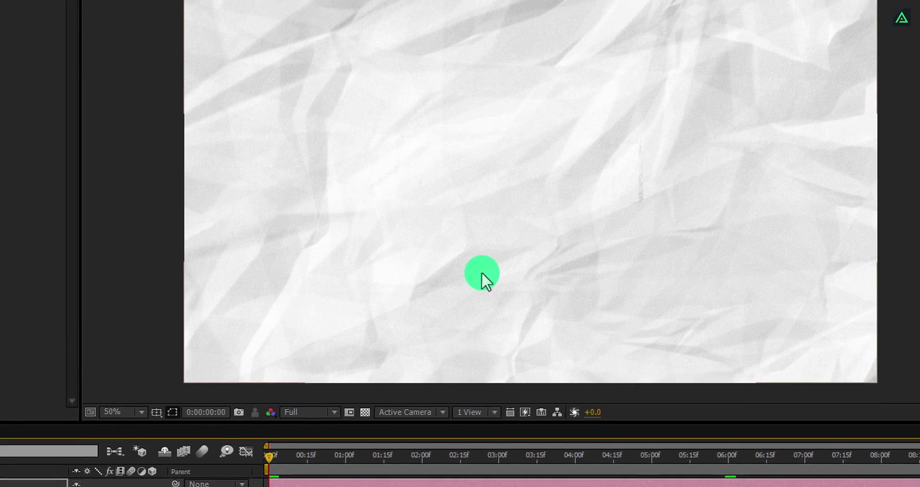
{"action": "key", "text": "c"}
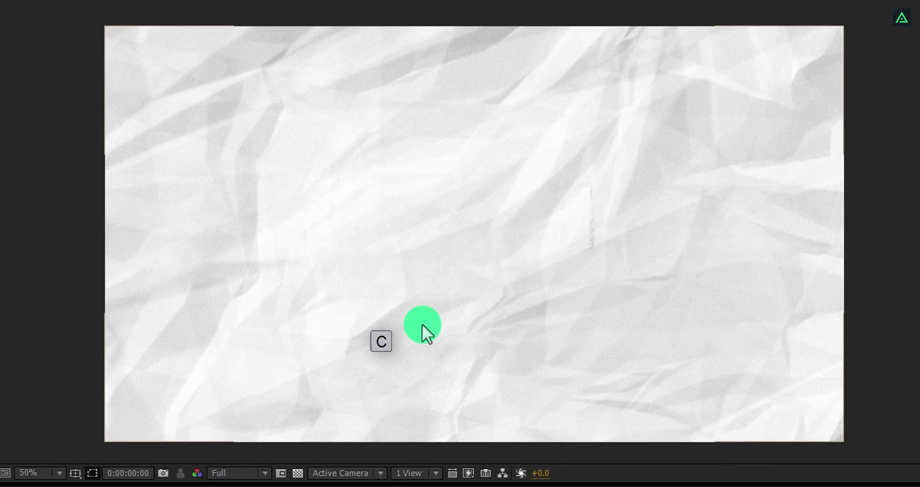
{"action": "left_click_drag", "start_coordinate": [415, 331], "coordinate": [434, 262]}
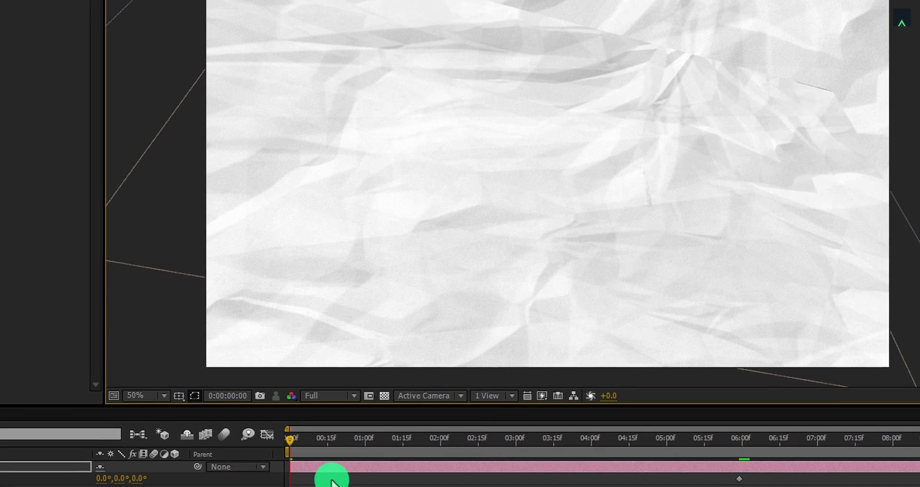
{"action": "key", "text": "u"}
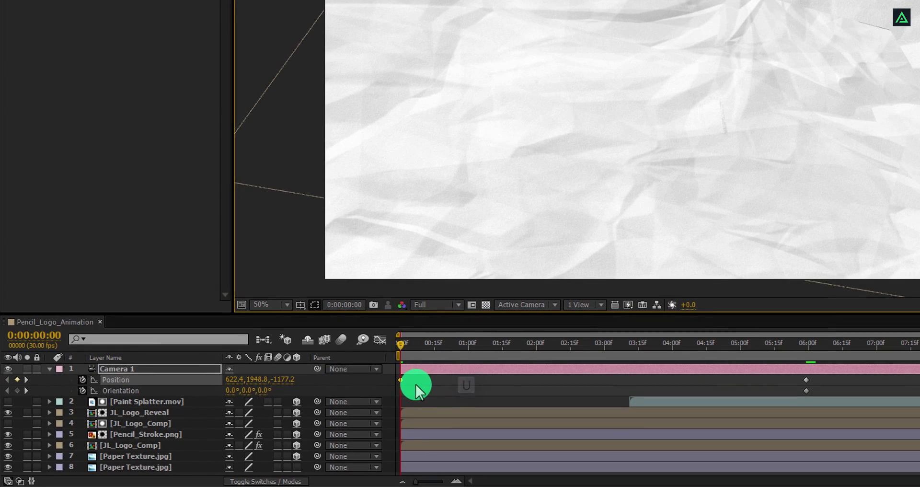
{"action": "left_click", "coordinate": [349, 443]}
{"action": "left_click_drag", "start_coordinate": [410, 387], "coordinate": [401, 388]}
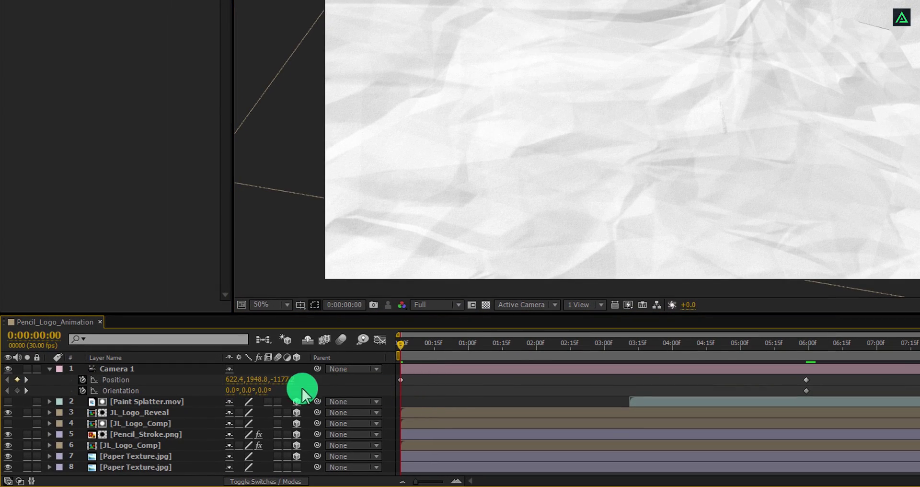
{"action": "type", "text": "60"}
{"action": "key", "text": "Return"}
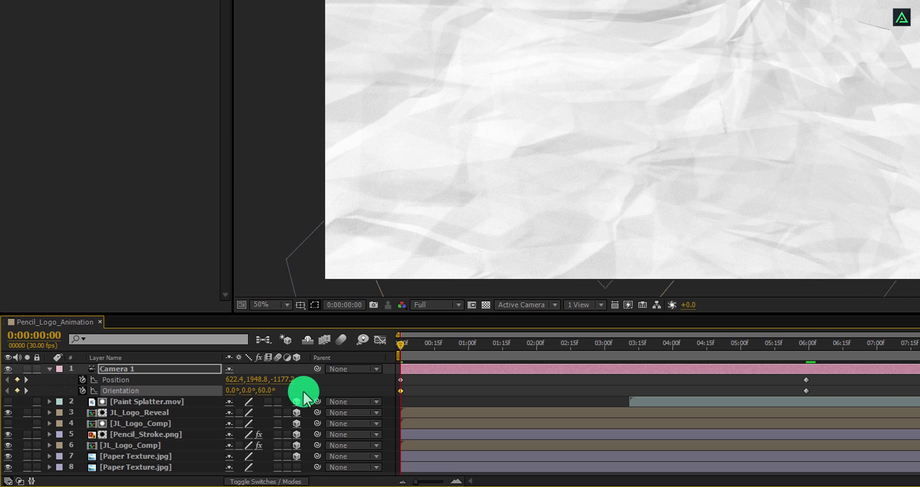
{"action": "mouse_move", "coordinate": [426, 347]}
{"action": "left_mouse_down"}
{"action": "mouse_move", "coordinate": [495, 343]}
{"action": "mouse_move", "coordinate": [455, 362]}
{"action": "mouse_move", "coordinate": [701, 366]}
{"action": "left_mouse_up"}
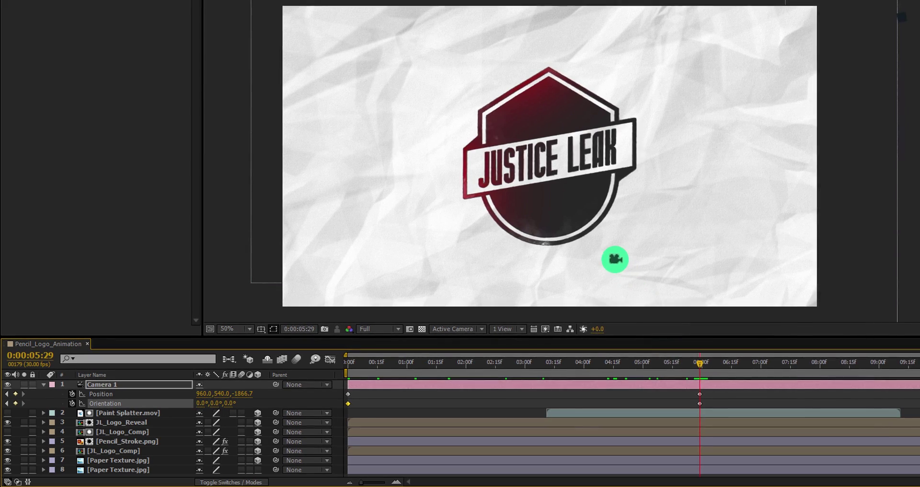
Dolly the camera back so the logo shrinks, then Easy Ease all four camera keyframes
{"action": "key", "text": "c"}
{"action": "key", "text": "c"}
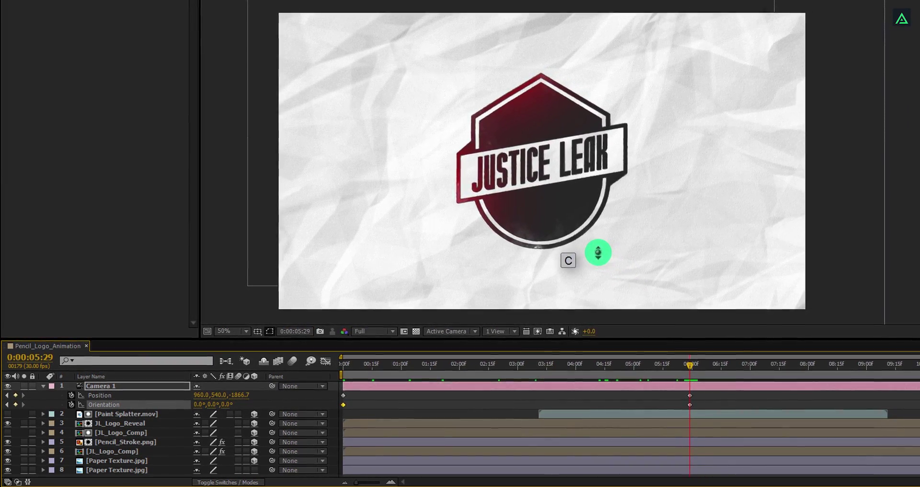
{"action": "left_click_drag", "start_coordinate": [589, 218], "coordinate": [584, 291]}
{"action": "left_click_drag", "start_coordinate": [702, 395], "coordinate": [326, 432]}
{"action": "right_click", "coordinate": [338, 405]}
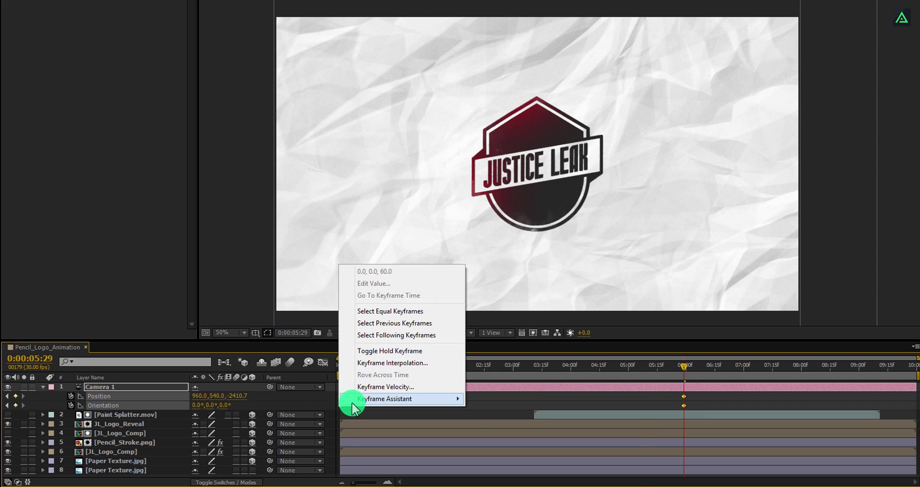
{"action": "mouse_move", "coordinate": [352, 405]}
{"action": "left_click", "coordinate": [527, 421]}
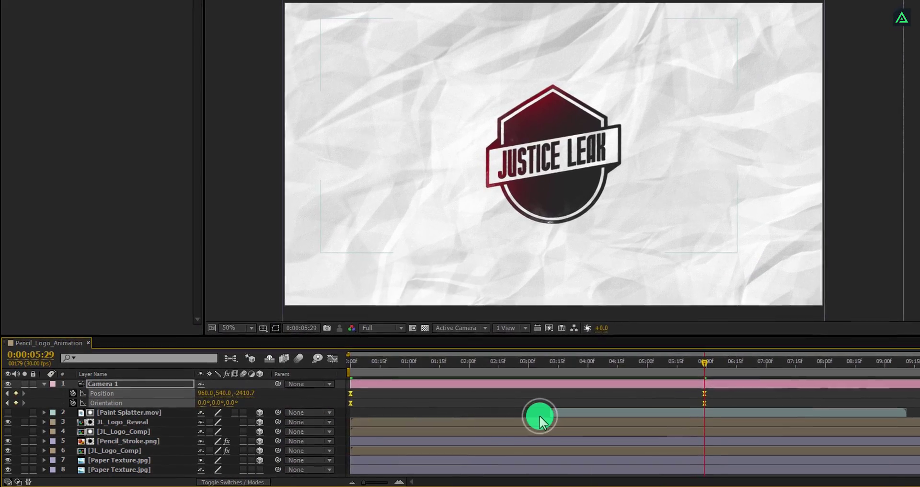
Stretch the ease influence into the final keyframe in the speed graph, then preview early frames
{"action": "left_click", "coordinate": [332, 359]}
{"action": "left_click", "coordinate": [522, 378]}
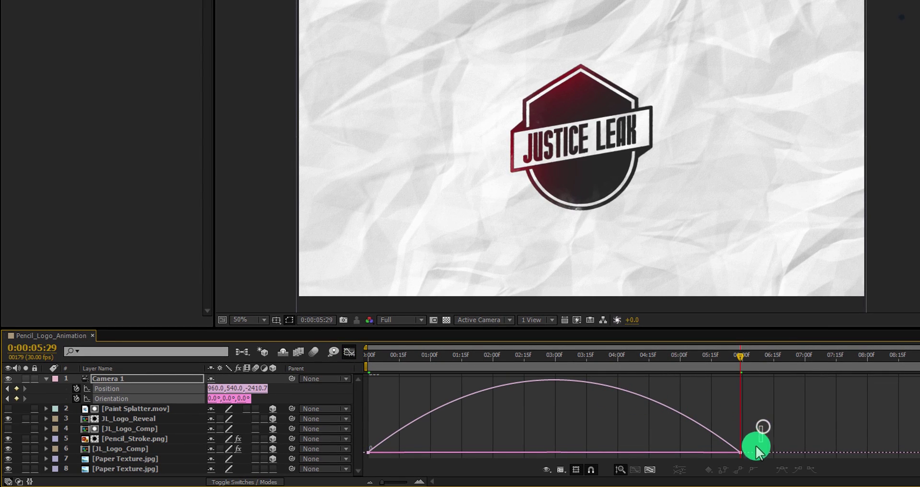
{"action": "left_click_drag", "start_coordinate": [757, 449], "coordinate": [571, 451]}
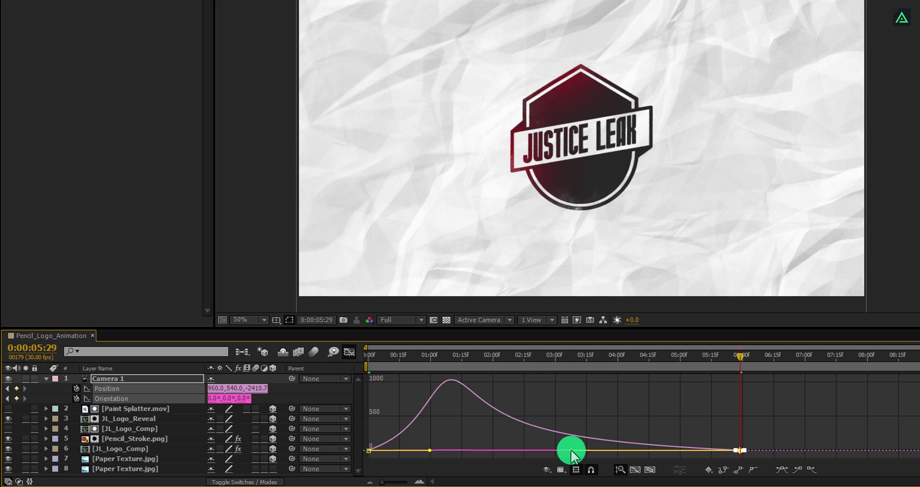
{"action": "left_click", "coordinate": [348, 353]}
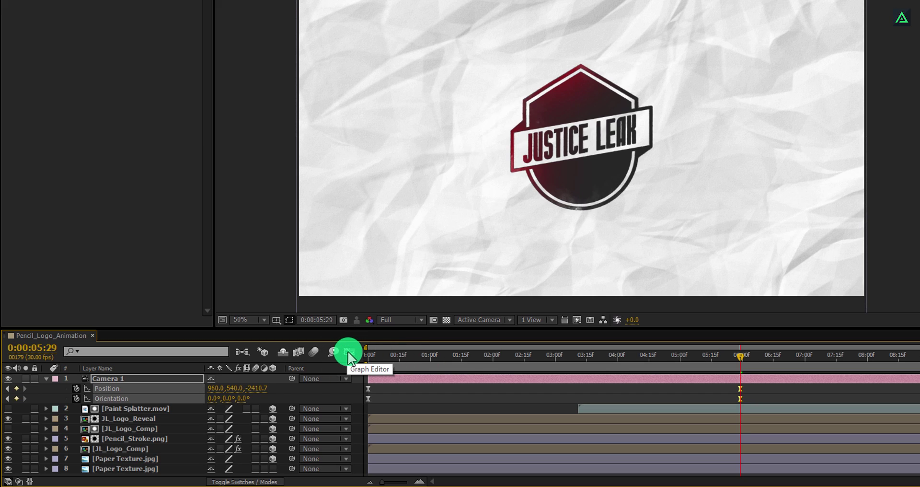
{"action": "left_click", "coordinate": [425, 356]}
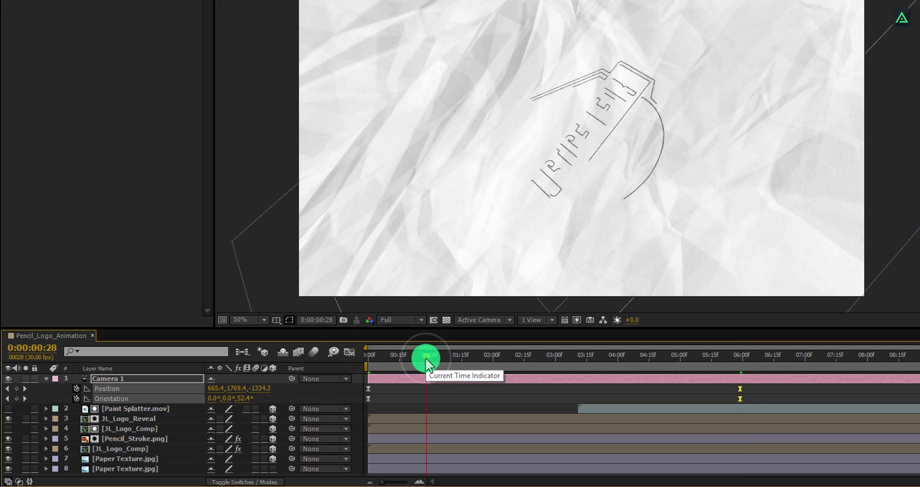
{"action": "left_click", "coordinate": [479, 357]}
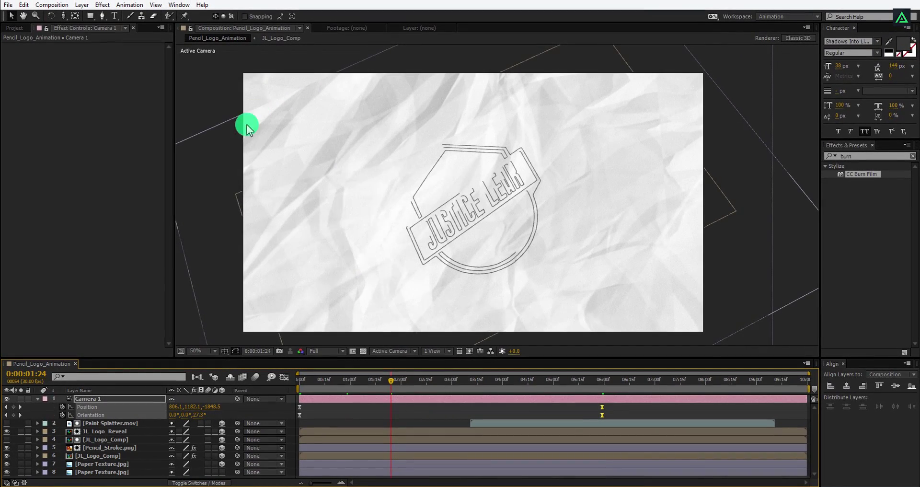
Draw a large rounded-rectangle mask on the lower Paper Texture.jpg and begin editing its feather
{"action": "left_click", "coordinate": [88, 464]}
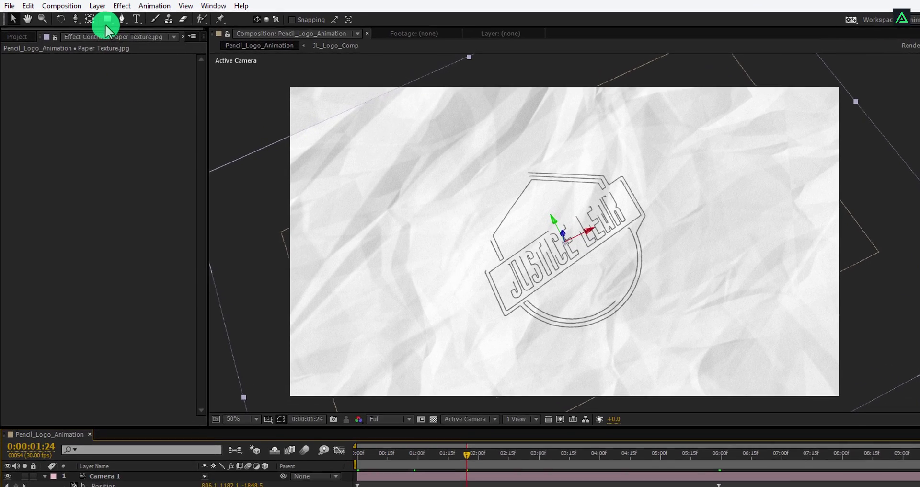
{"action": "left_click", "coordinate": [106, 20]}
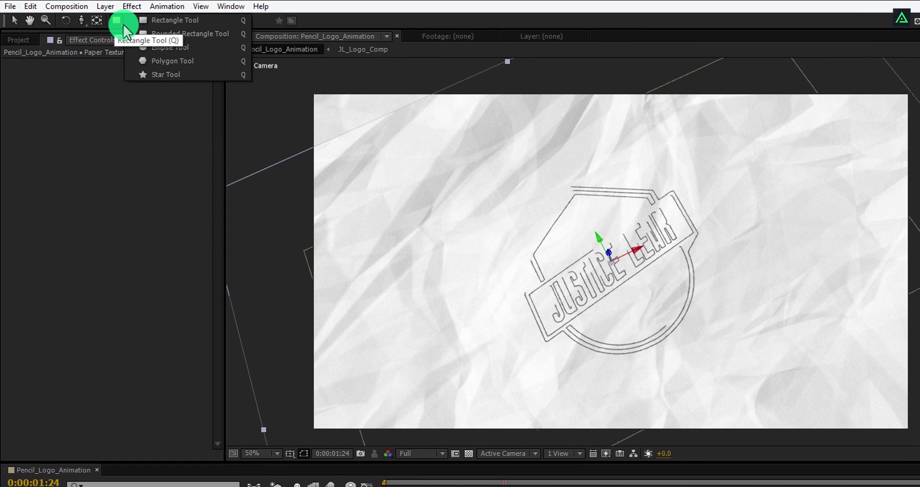
{"action": "left_click_drag", "start_coordinate": [126, 32], "coordinate": [194, 47]}
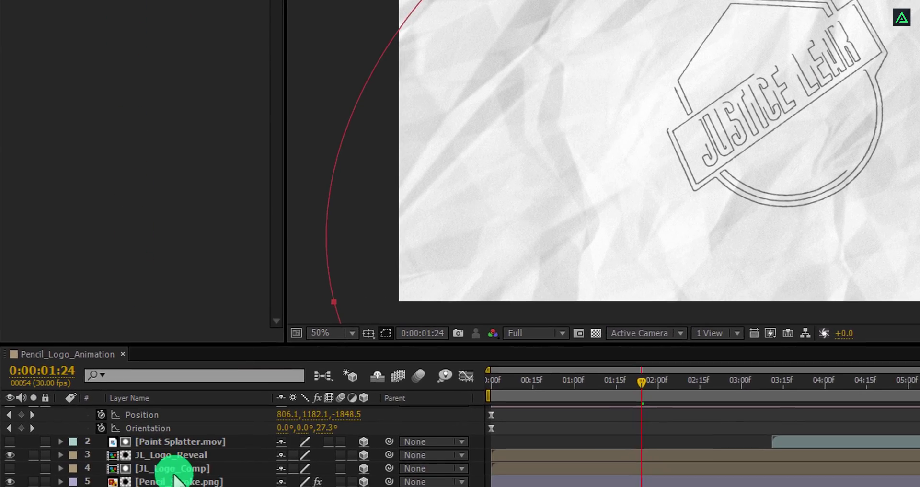
{"action": "key", "text": "f"}
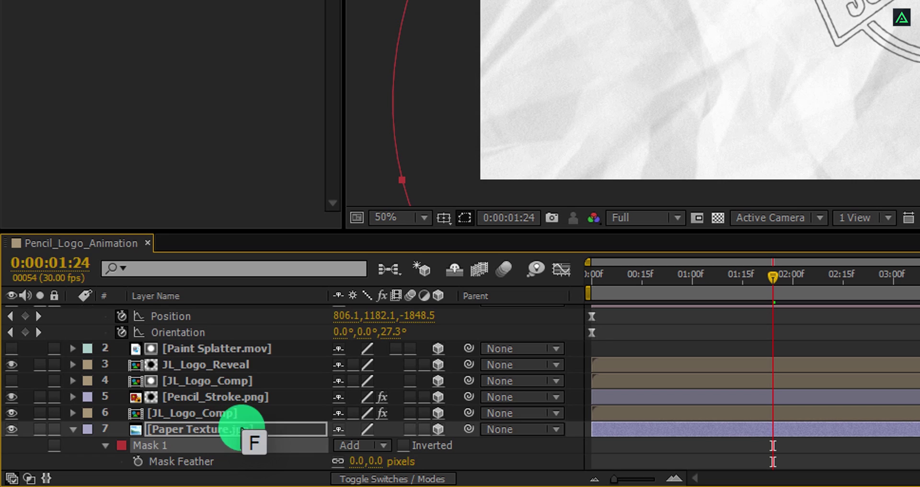
{"action": "left_click", "coordinate": [370, 460]}
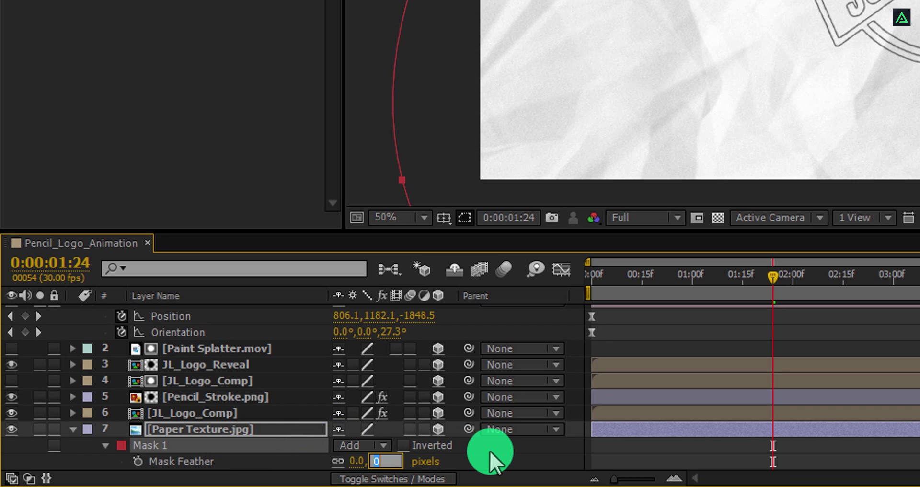